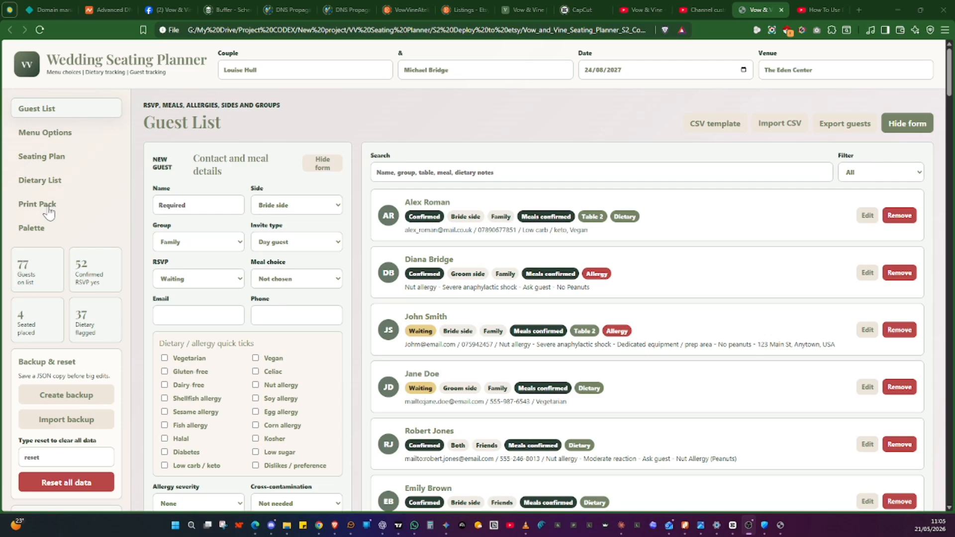
Open the palette page, apply the Sage & Ivory preset theme and save the colours
click(46, 230)
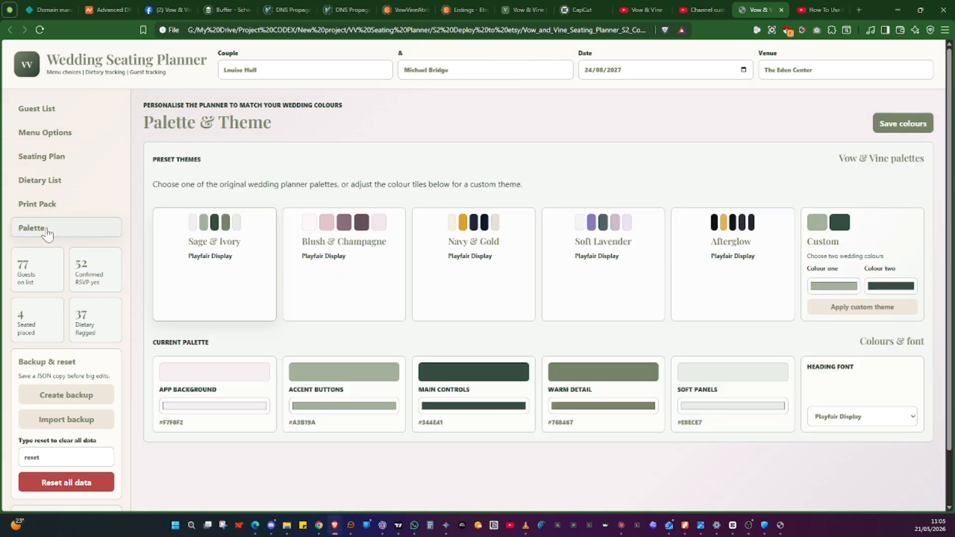
click(299, 270)
click(199, 267)
click(914, 128)
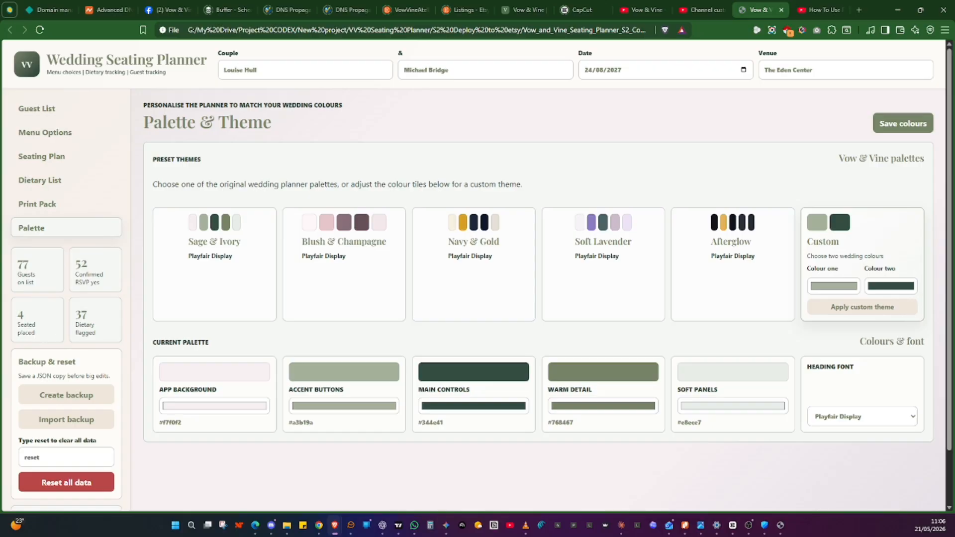
scroll(79, 346, down, 1)
scroll(30, 311, down, 1)
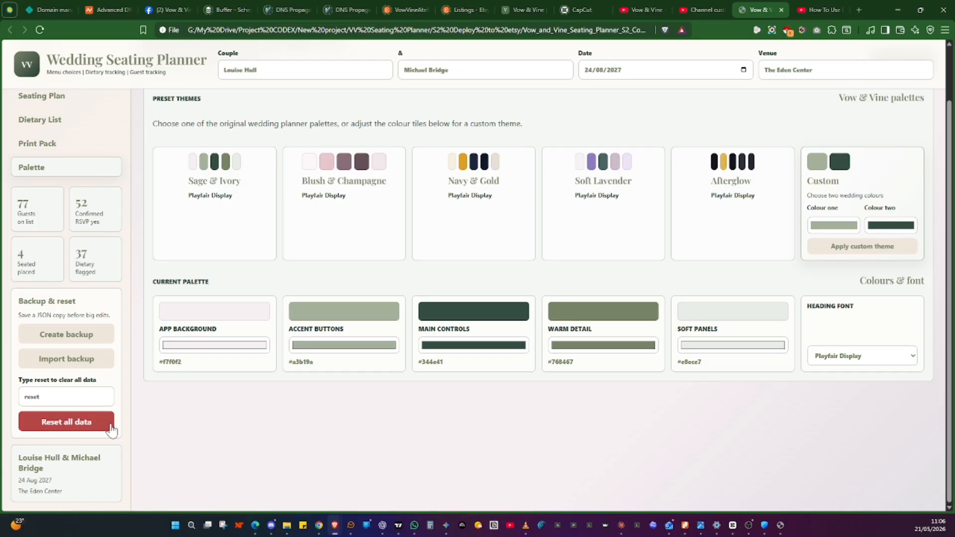
scroll(234, 348, up, 1)
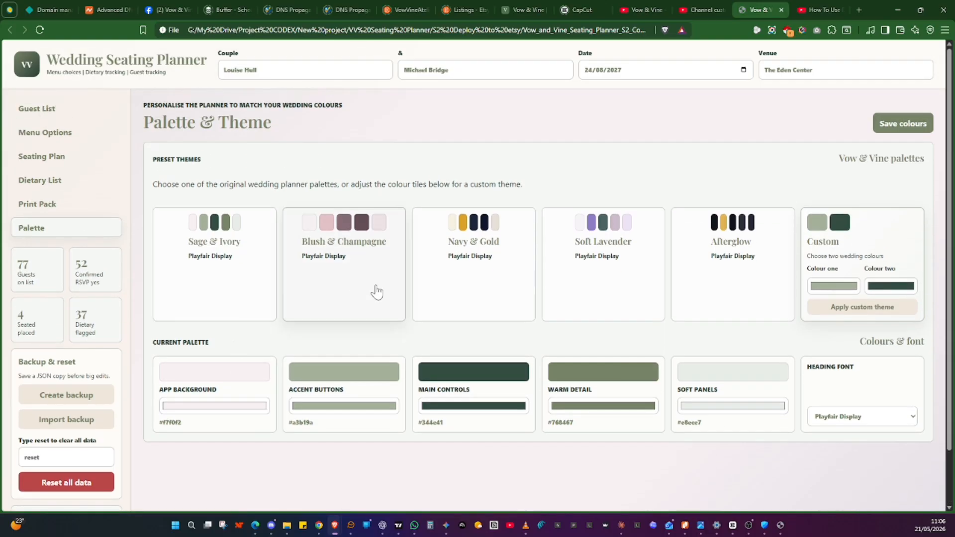
Open the guest list and look over the new-guest form and the guest entries
click(40, 113)
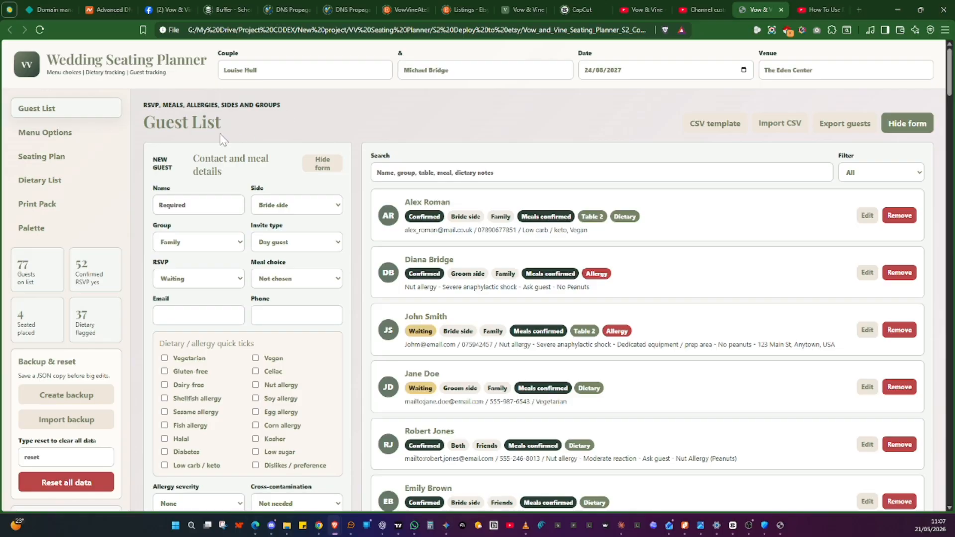
scroll(321, 341, down, 2)
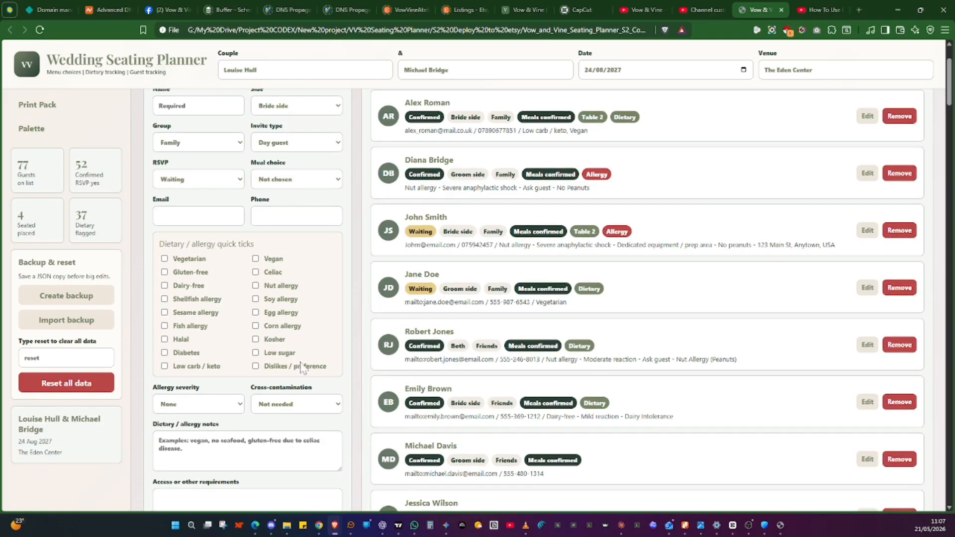
scroll(274, 395, up, 2)
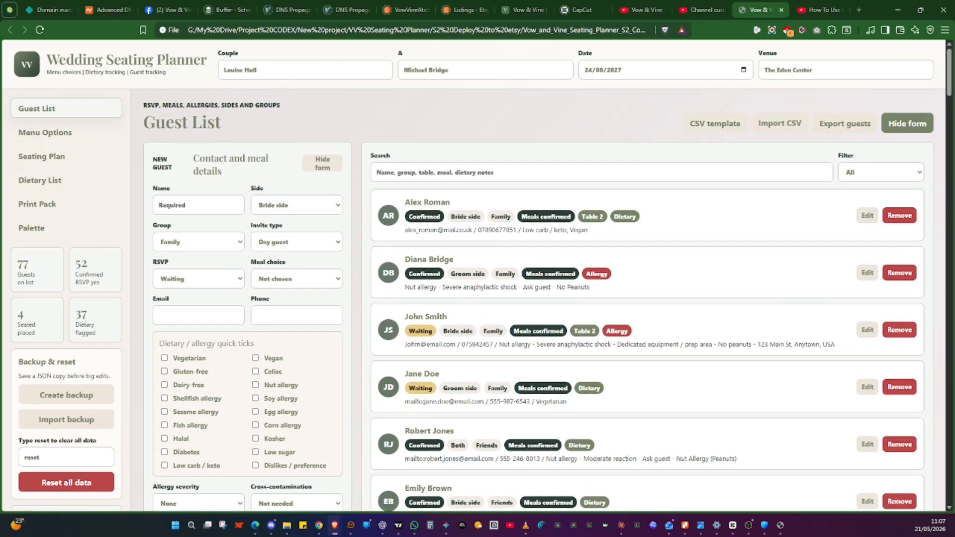
scroll(234, 318, down, 5)
scroll(241, 396, up, 5)
Hide the new-guest form and show it again
click(899, 129)
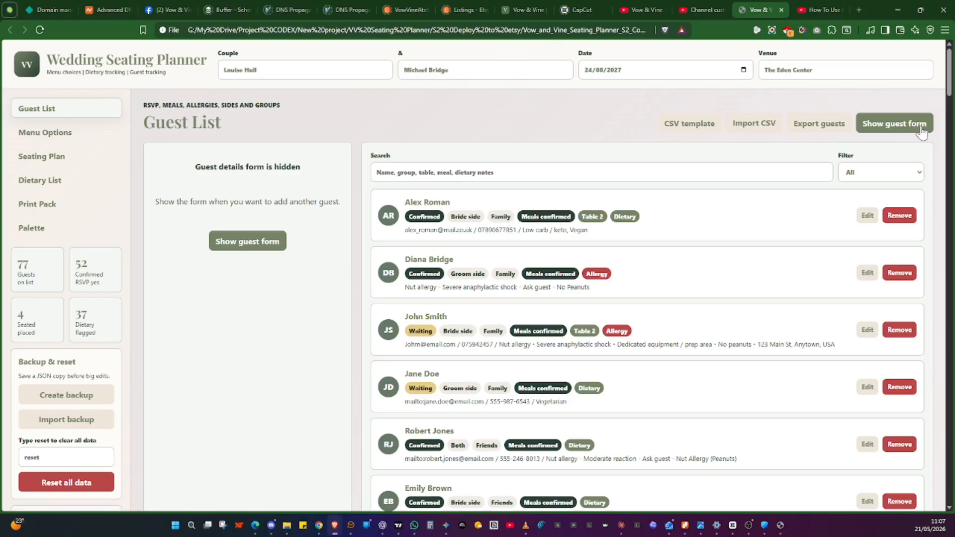
click(894, 130)
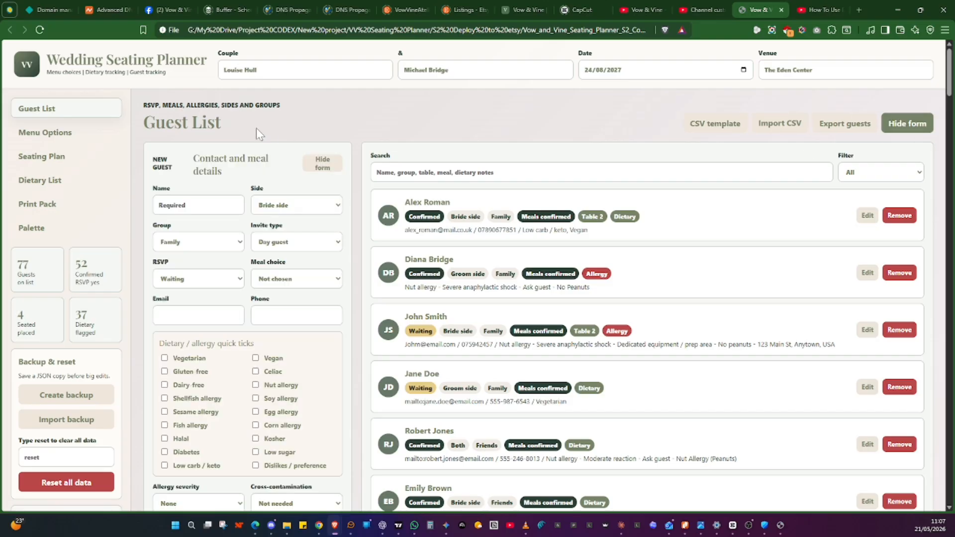
scroll(256, 127, down, 2)
scroll(472, 179, up, 1)
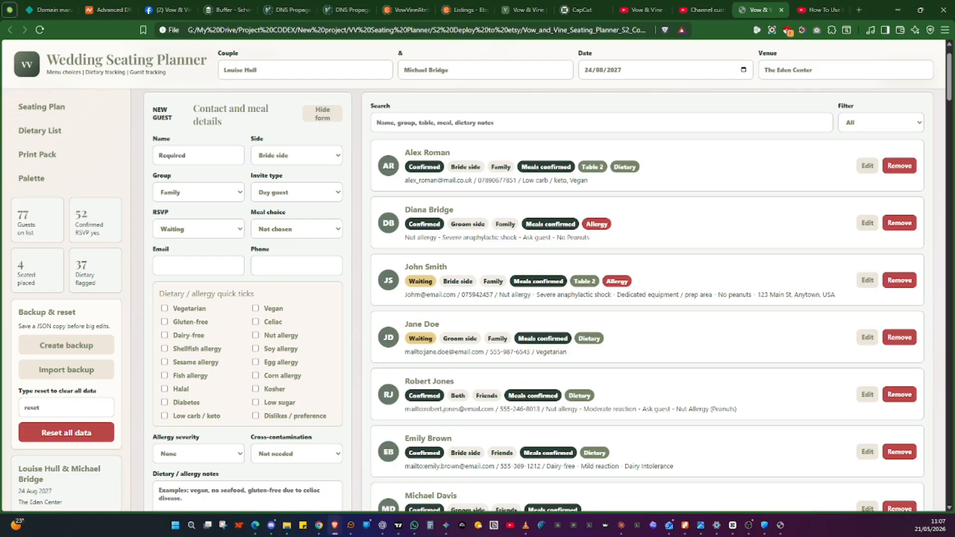
scroll(636, 185, up, 1)
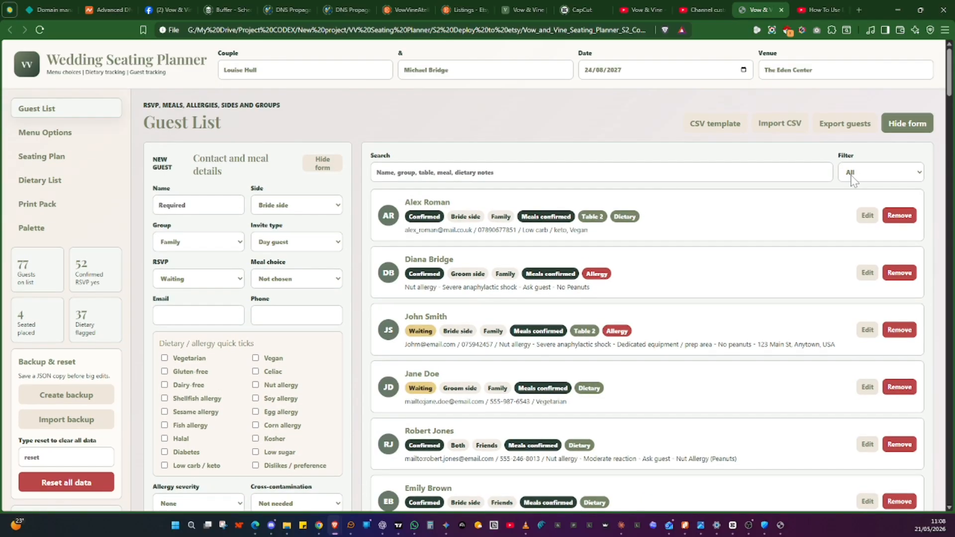
Edit the first guest and reset their starter, main course and dessert to Not chosen, then close the editor
click(869, 175)
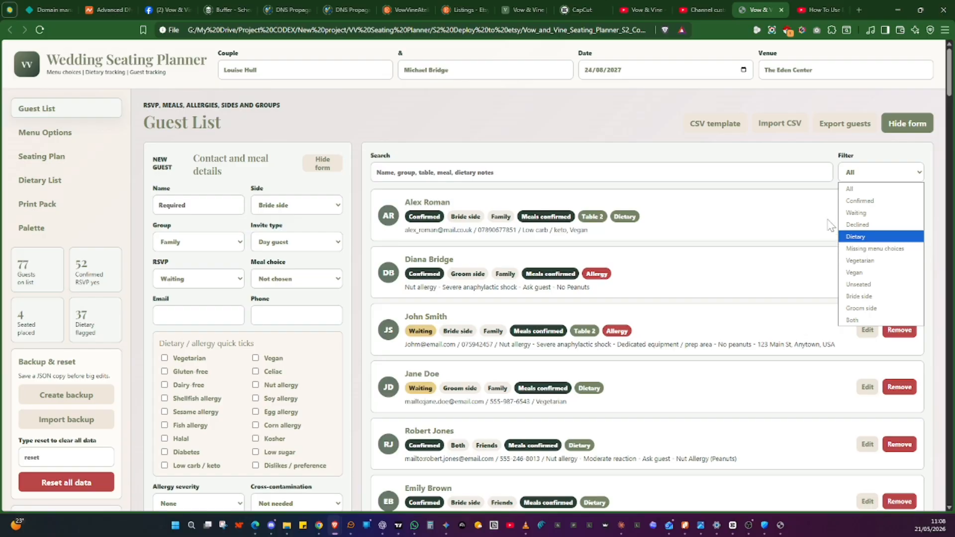
click(779, 196)
click(865, 215)
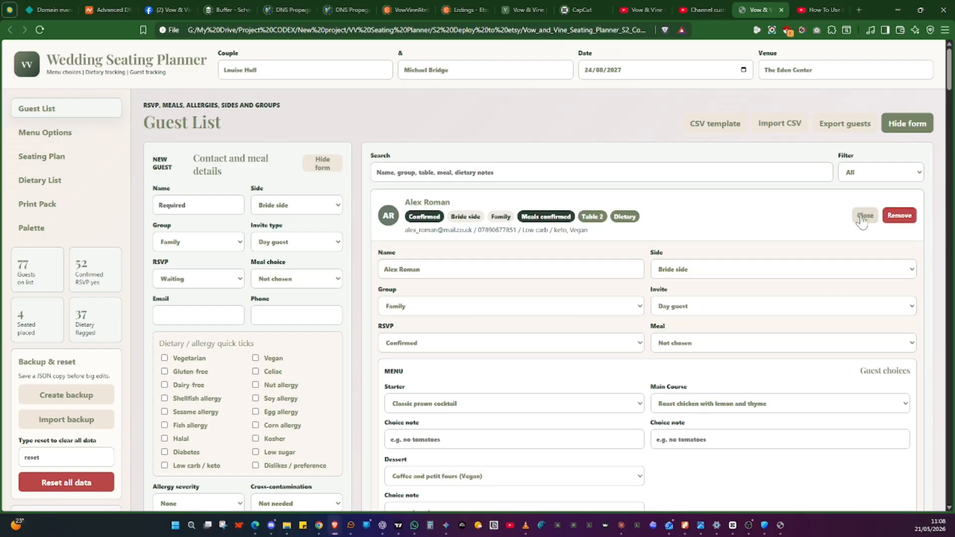
scroll(481, 214, down, 1)
scroll(482, 214, down, 1)
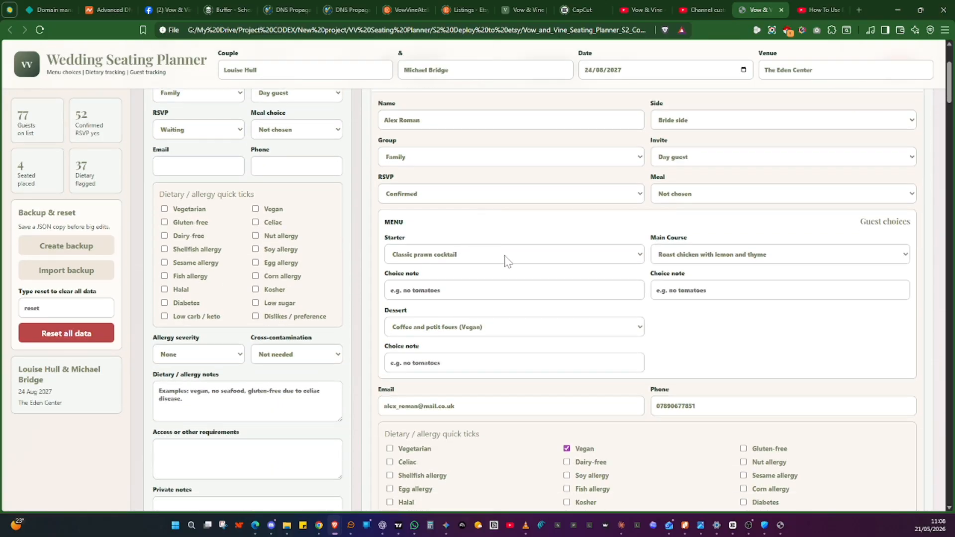
click(553, 256)
click(498, 270)
click(671, 255)
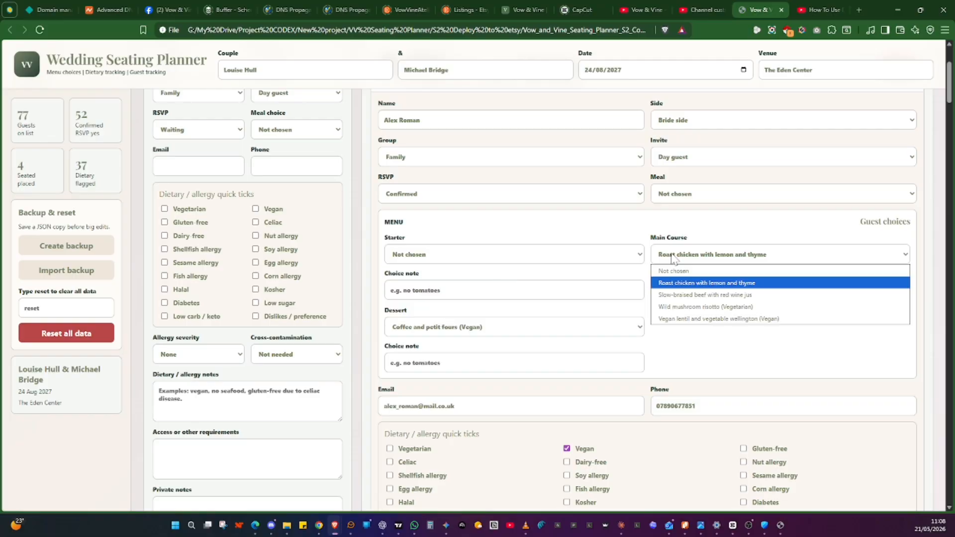
click(669, 270)
click(485, 332)
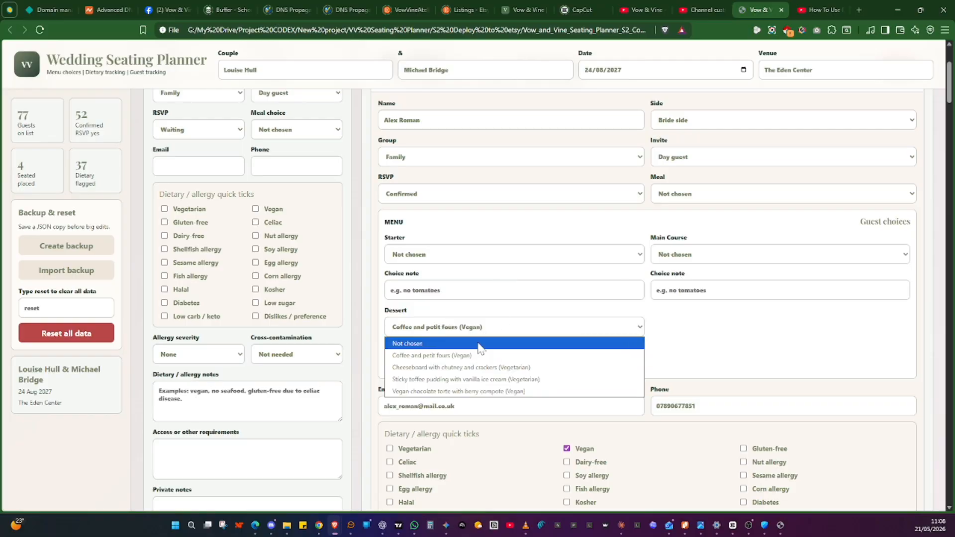
click(472, 343)
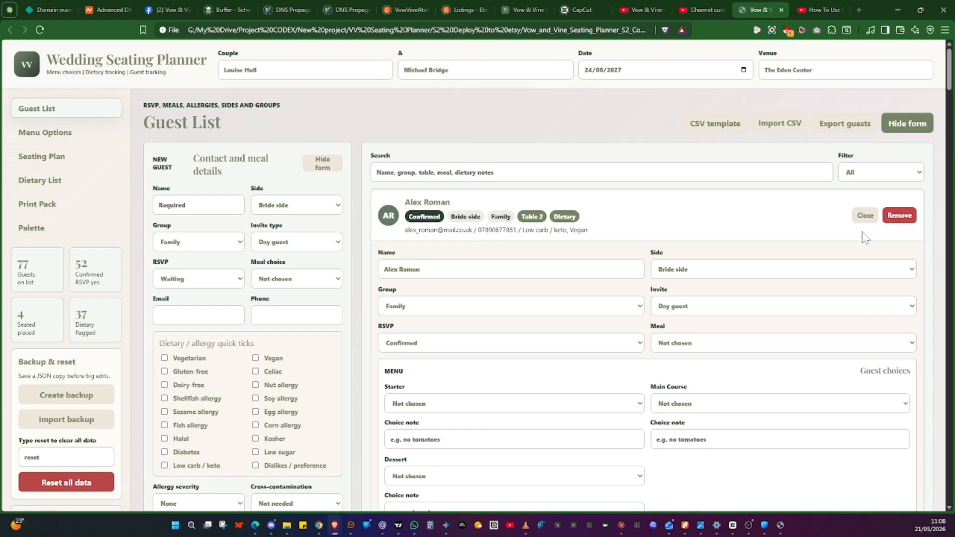
click(864, 216)
Filter the guest list to Missing menu choices and open the listed guest for editing
click(887, 171)
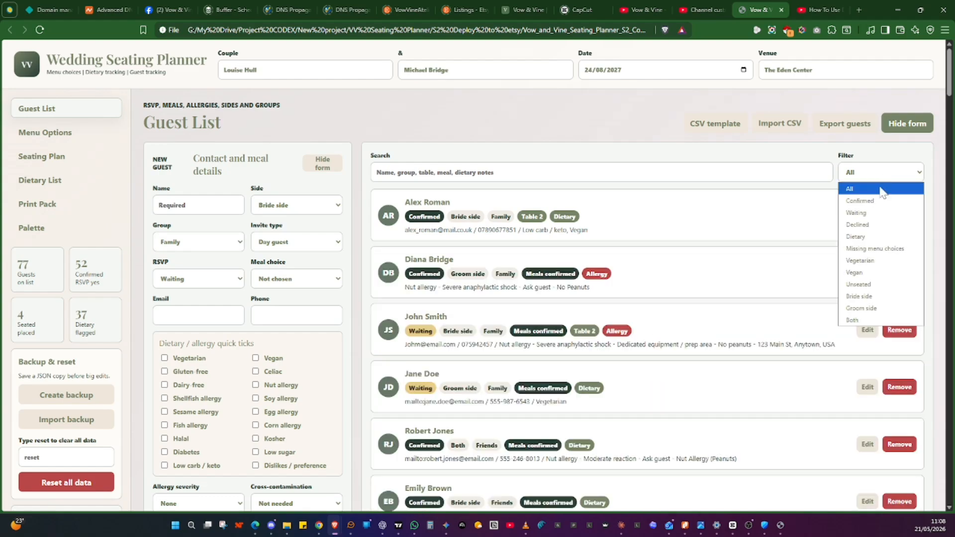
click(875, 248)
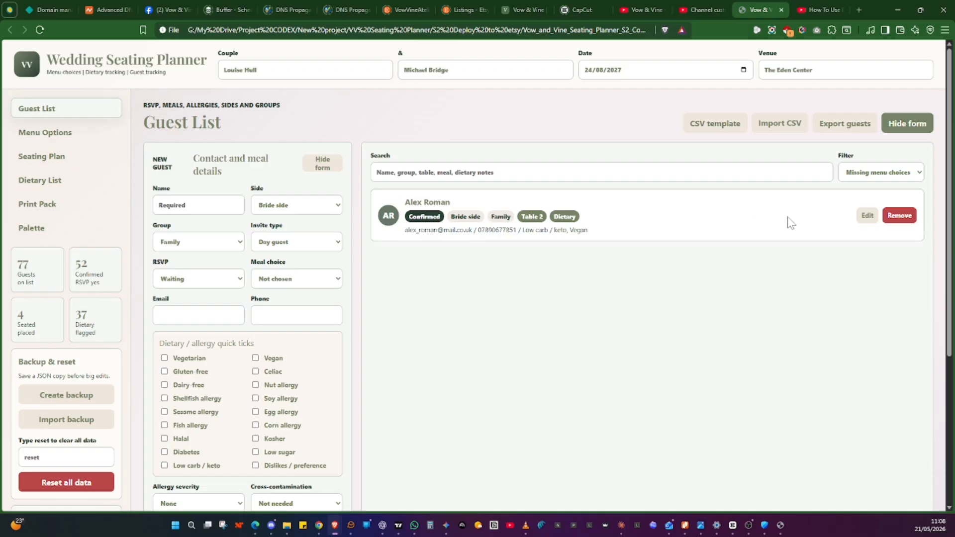
click(867, 216)
Choose Classic prawn cocktail, Roast chicken with lemon and thyme, and Coffee and petit fours (Vegan) for the guest's menu
scroll(448, 249, down, 2)
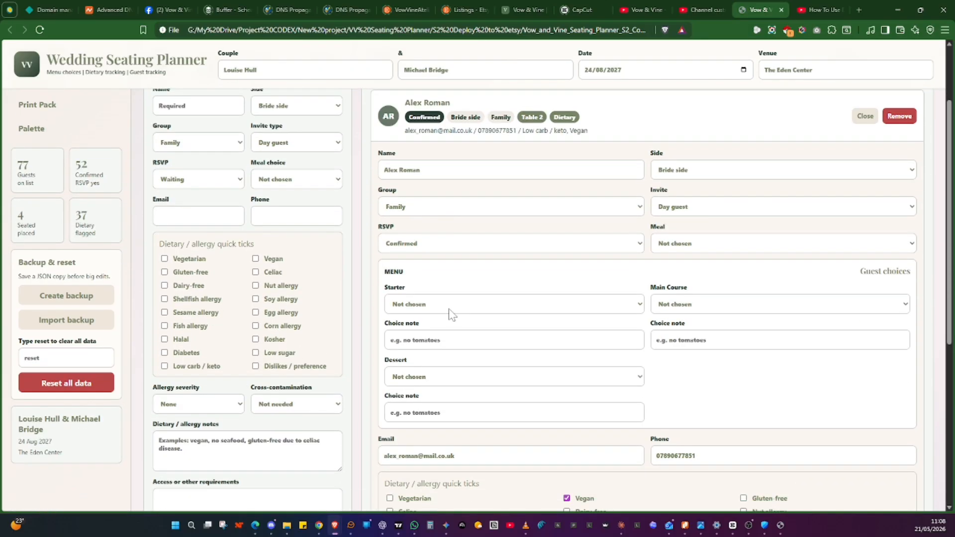
click(449, 310)
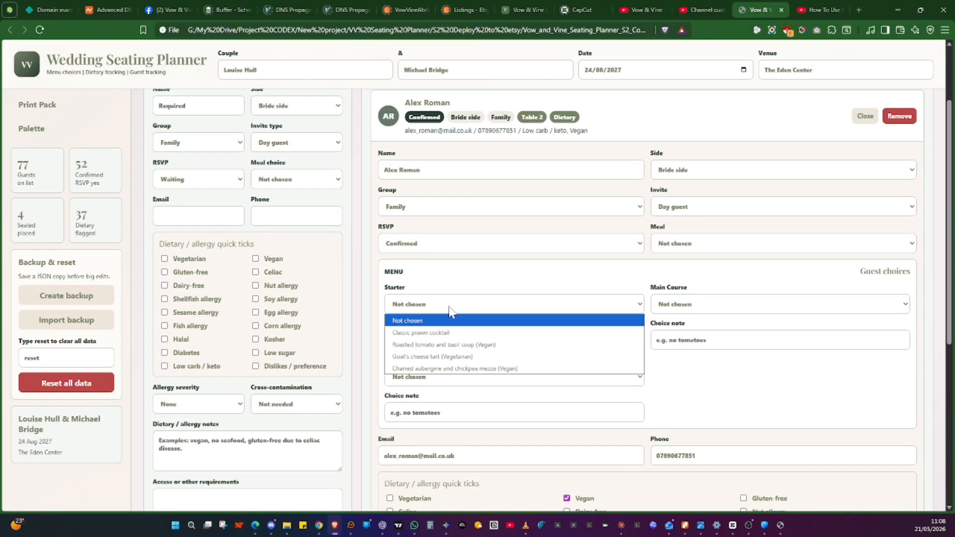
click(446, 332)
click(673, 309)
click(682, 331)
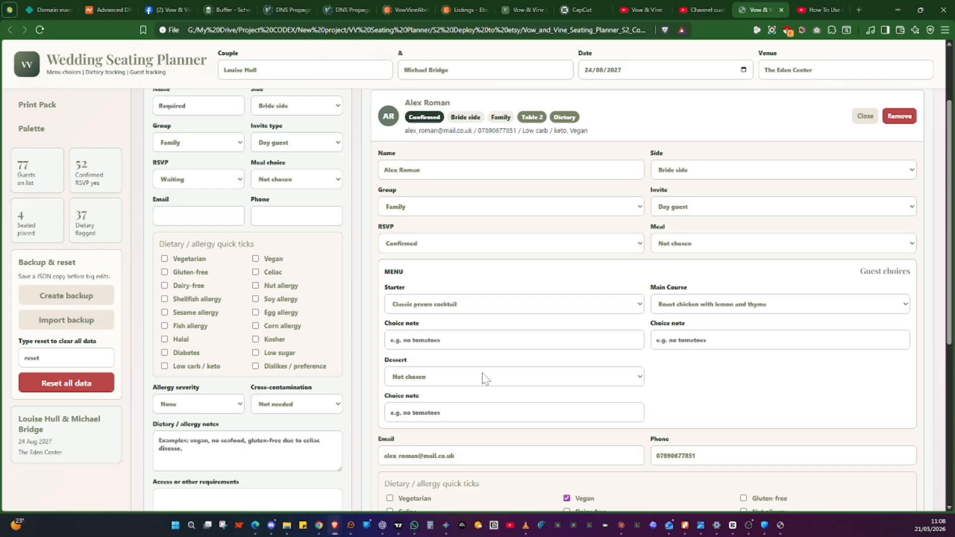
click(485, 379)
click(427, 413)
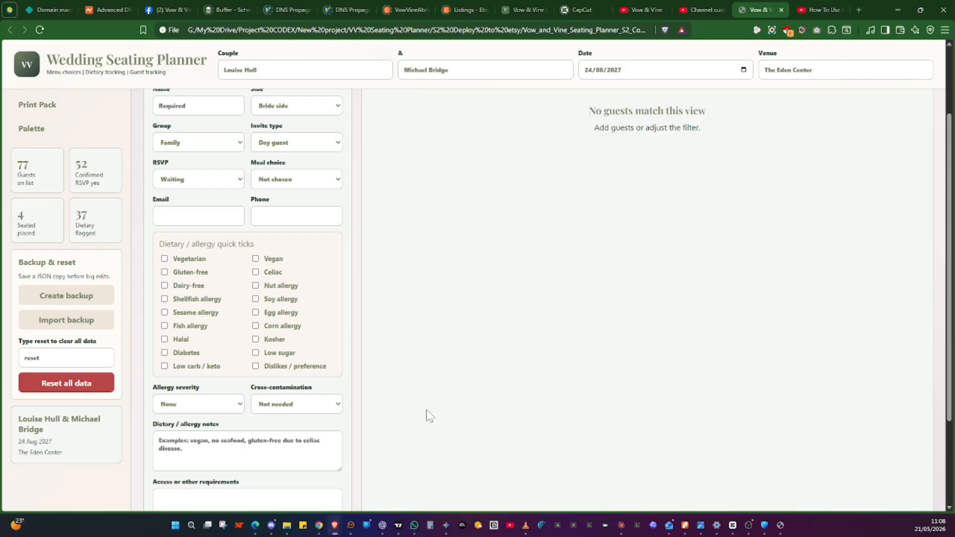
Set the guest list filter back to All
scroll(615, 189, up, 3)
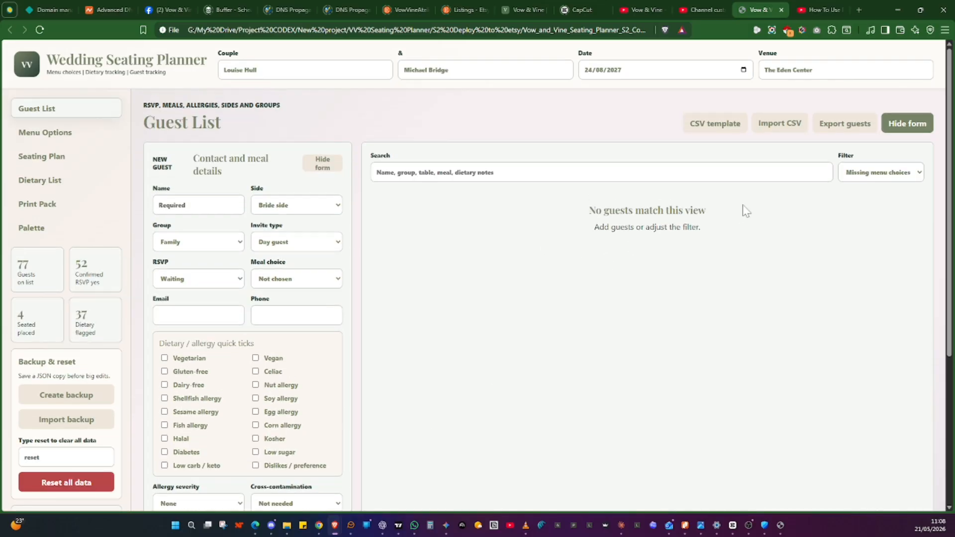
click(910, 179)
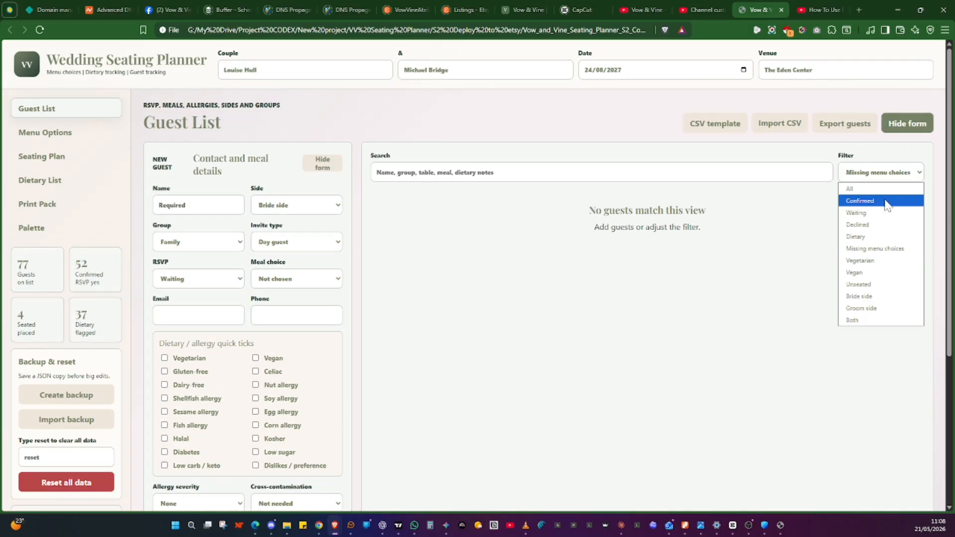
click(881, 191)
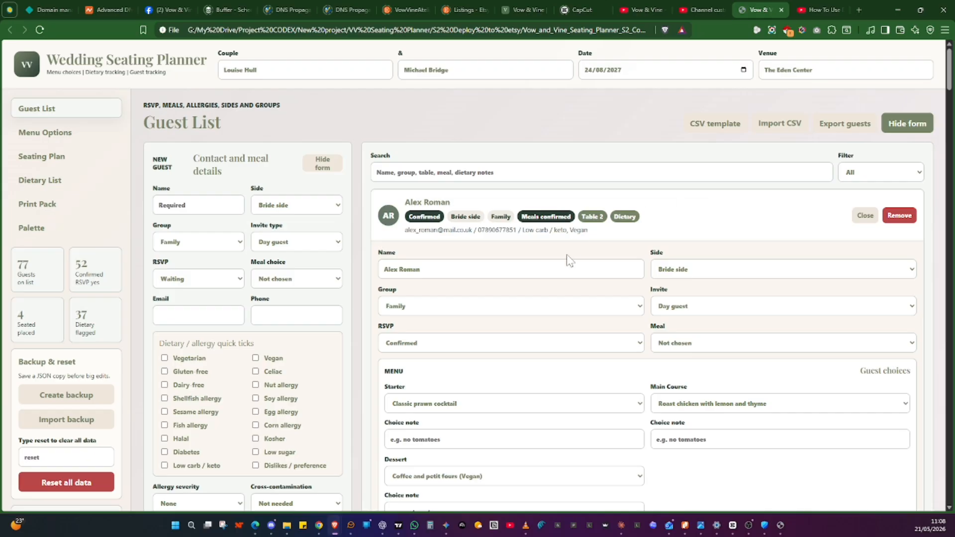
Review the first guest's menu and dietary details in the editor, then close it
scroll(567, 261, down, 1)
scroll(454, 310, down, 1)
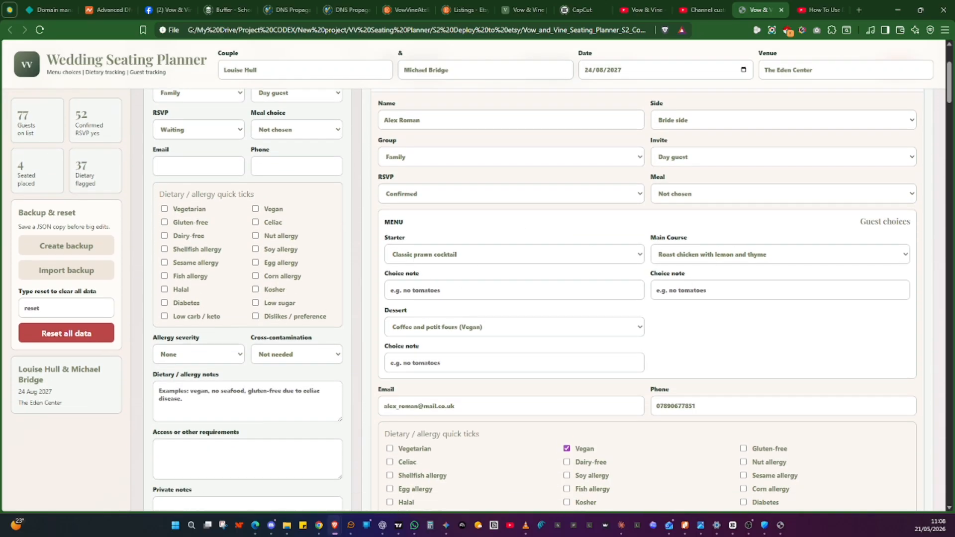
scroll(661, 339, down, 2)
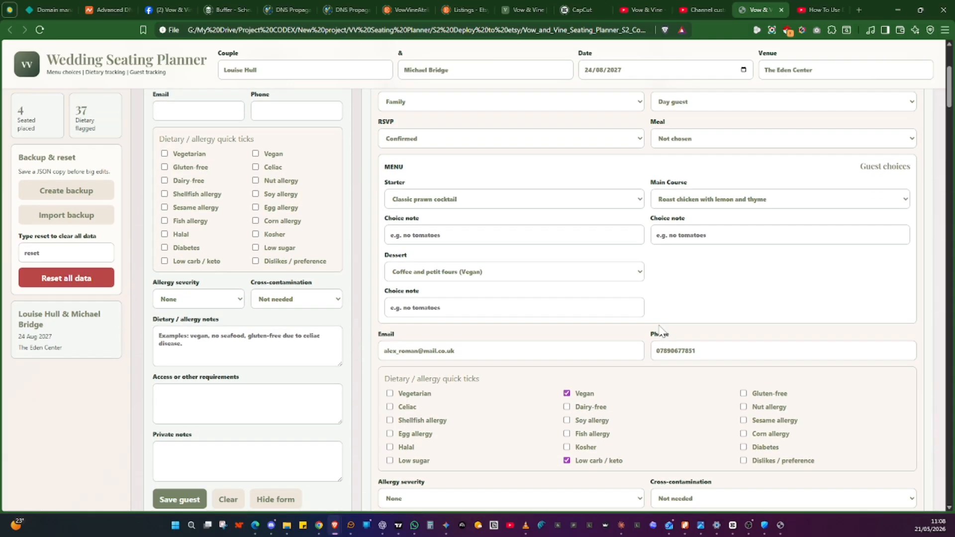
scroll(531, 345, down, 2)
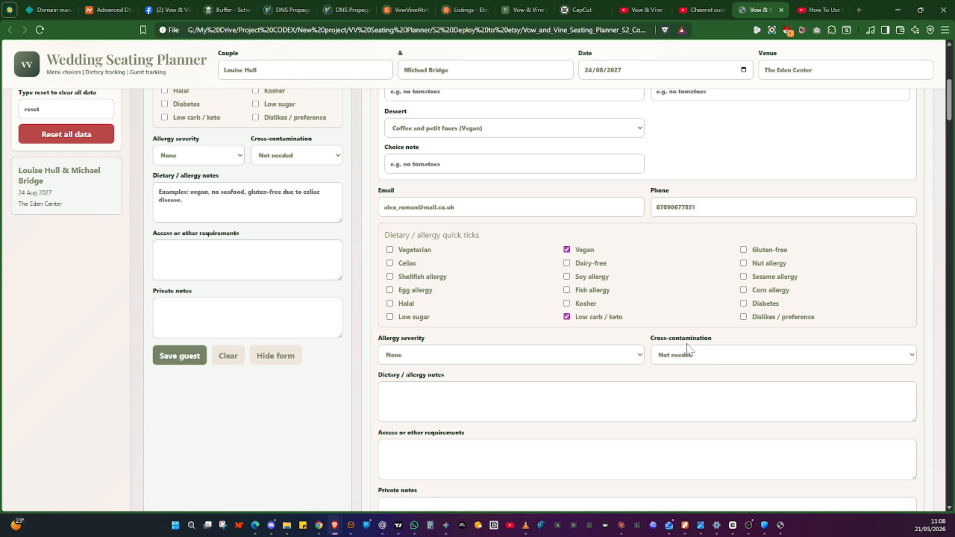
scroll(743, 343, down, 2)
scroll(743, 343, up, 5)
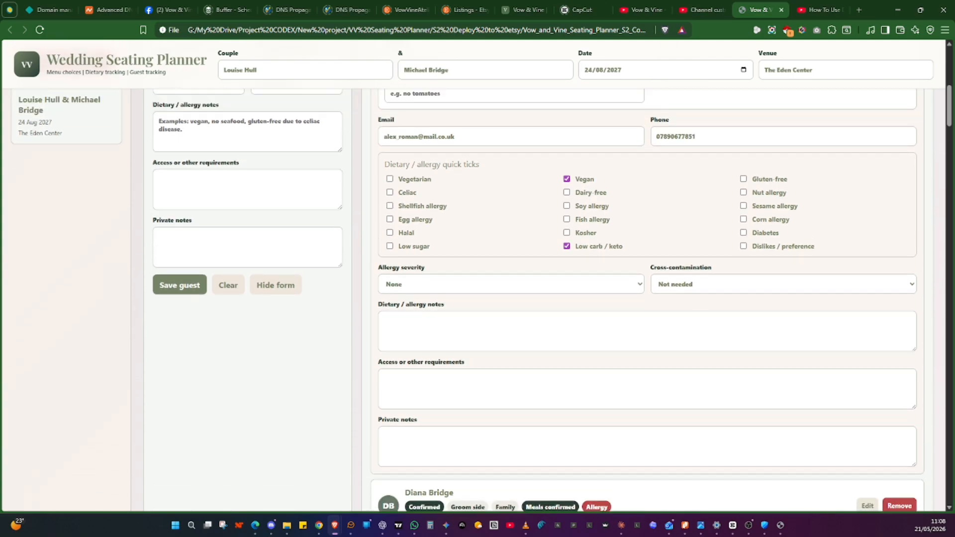
scroll(743, 343, up, 3)
click(868, 167)
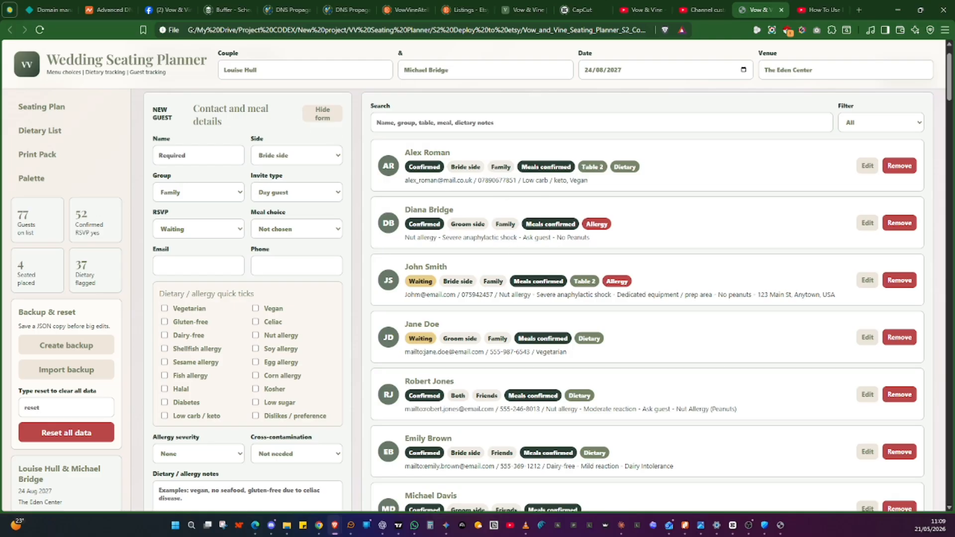
Open the seating plan and look over its layout settings
scroll(42, 151, up, 1)
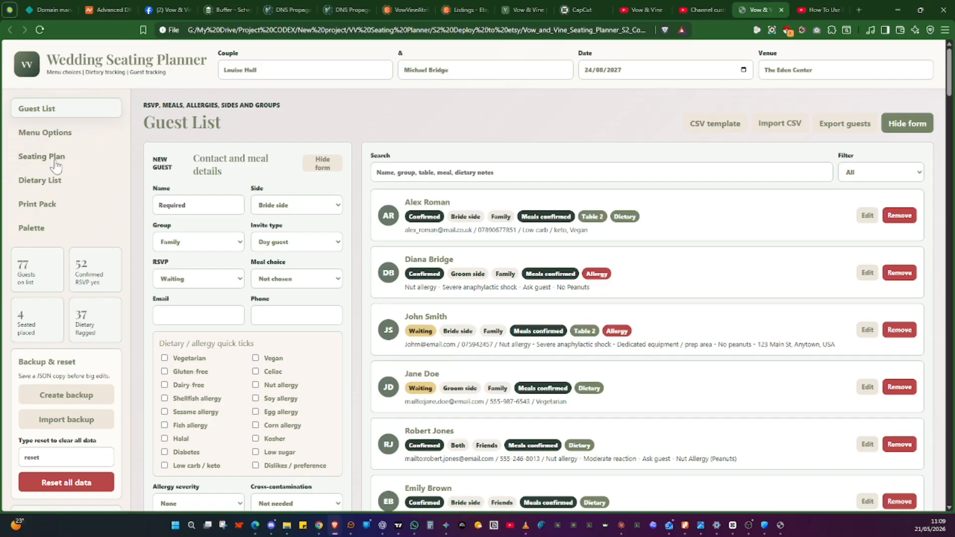
click(55, 161)
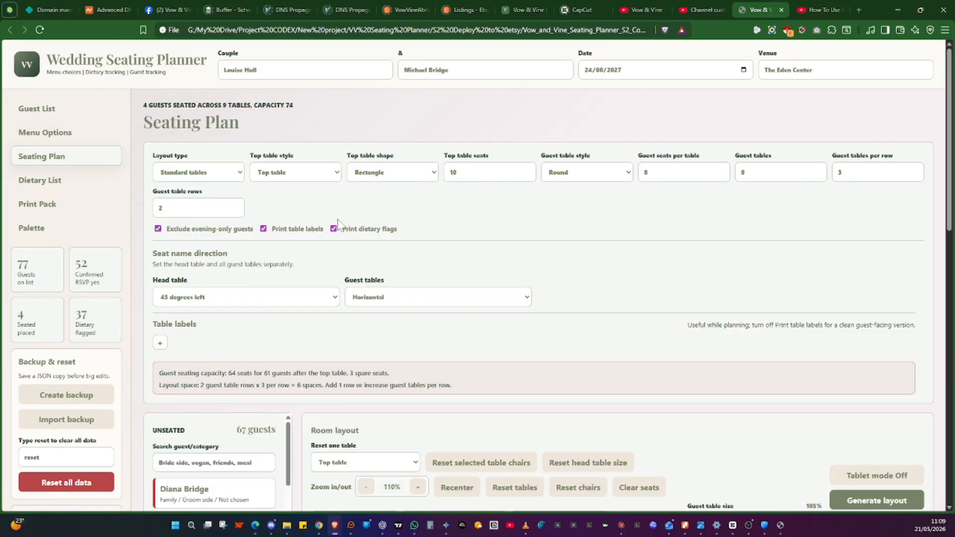
scroll(542, 259, down, 6)
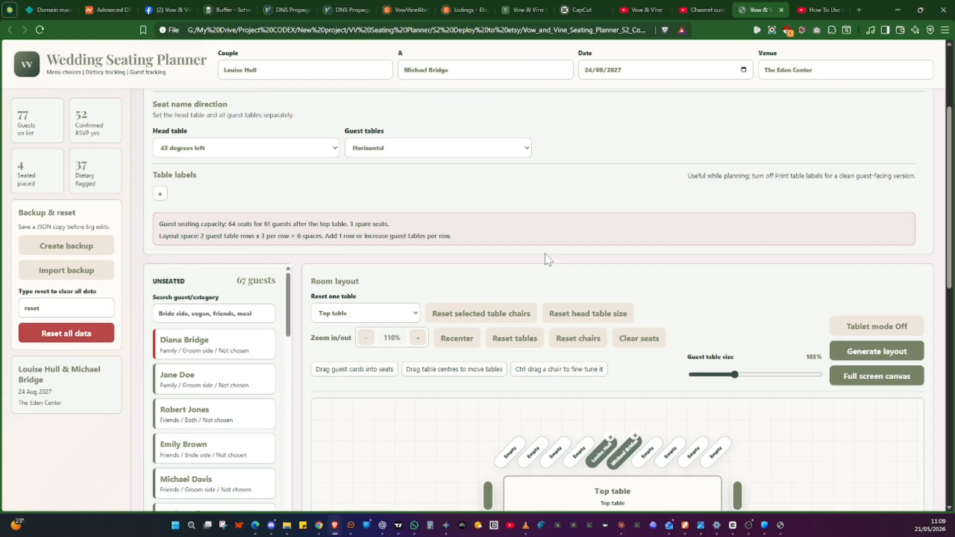
Switch the layout type to Horseshoe / banquet and generate the banquet layout
scroll(568, 295, down, 1)
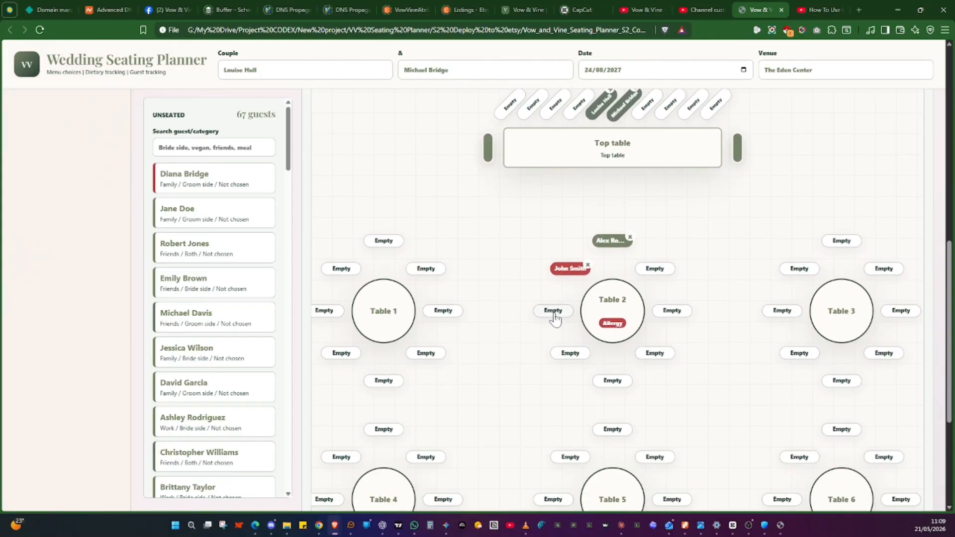
scroll(557, 308, up, 3)
scroll(554, 312, down, 2)
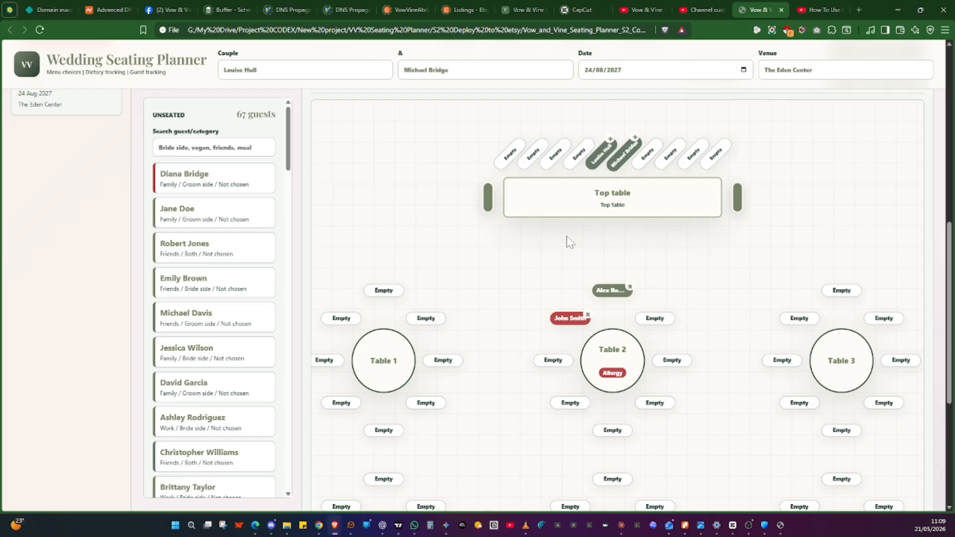
scroll(522, 330, down, 4)
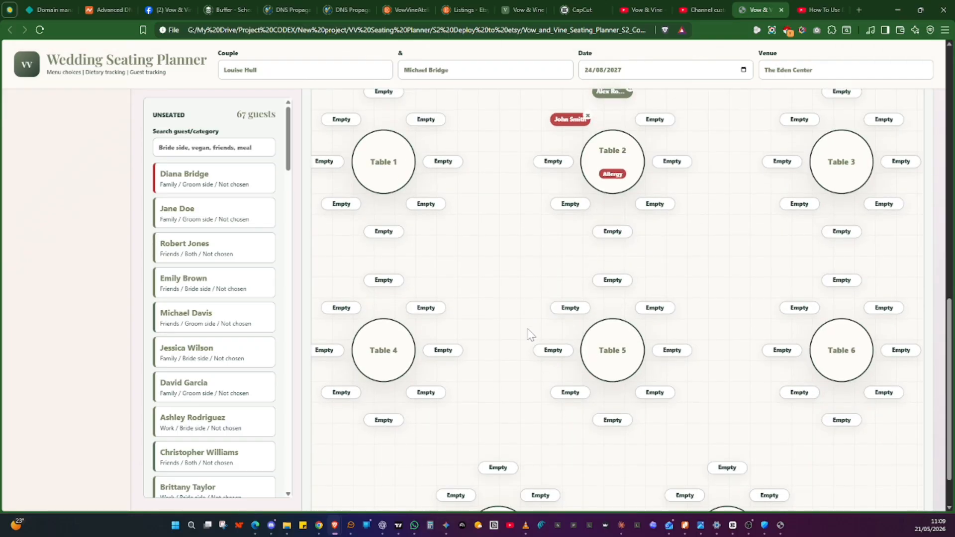
scroll(531, 334, up, 10)
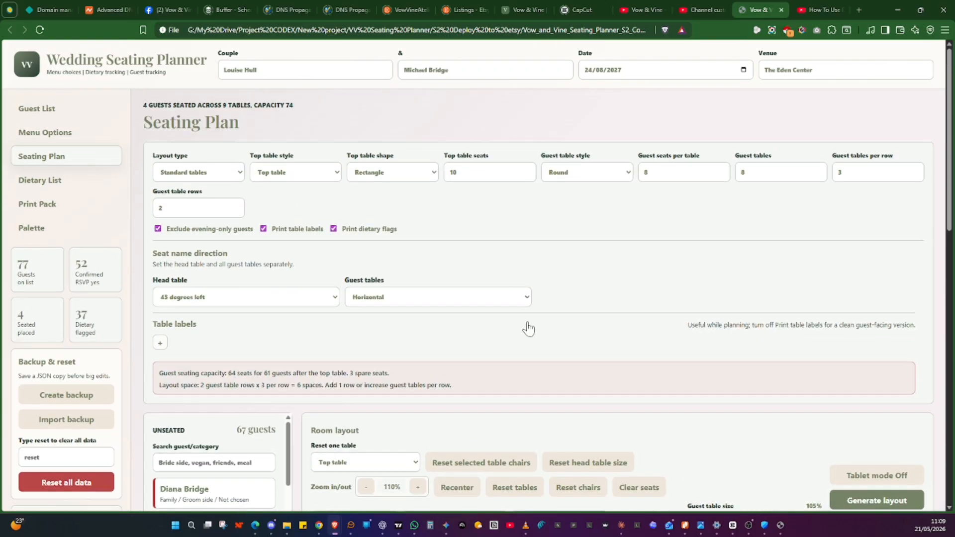
click(222, 179)
click(221, 202)
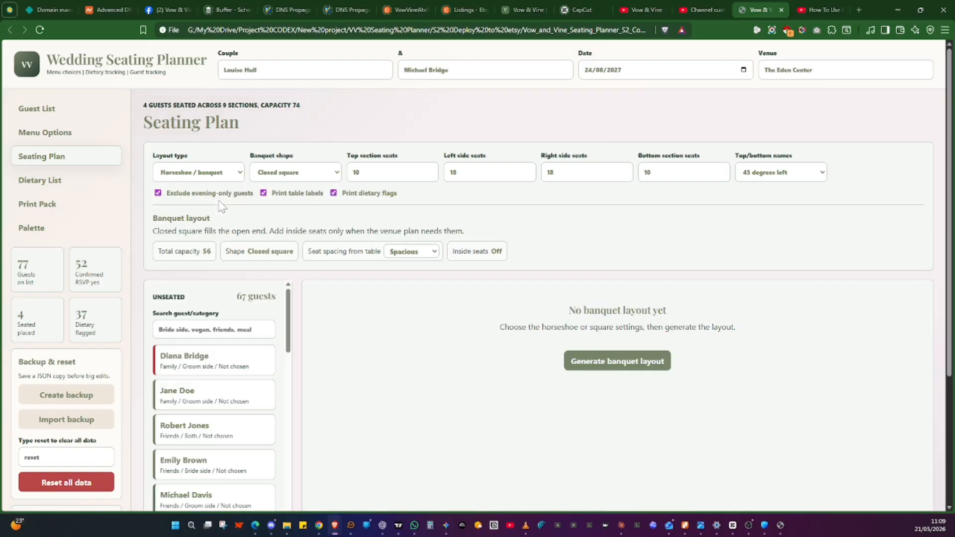
click(605, 365)
Change the banquet shape to U-shape joined top table
scroll(520, 359, down, 8)
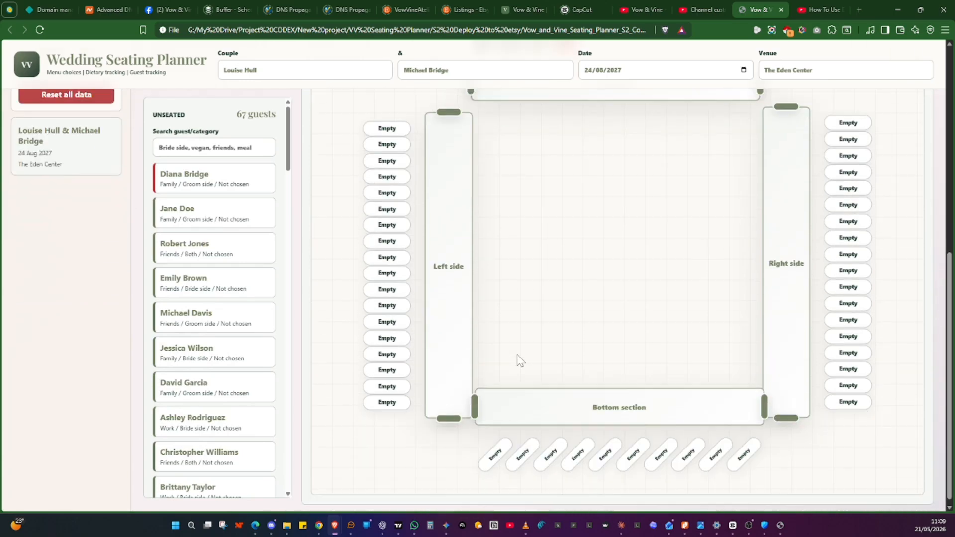
scroll(519, 359, up, 5)
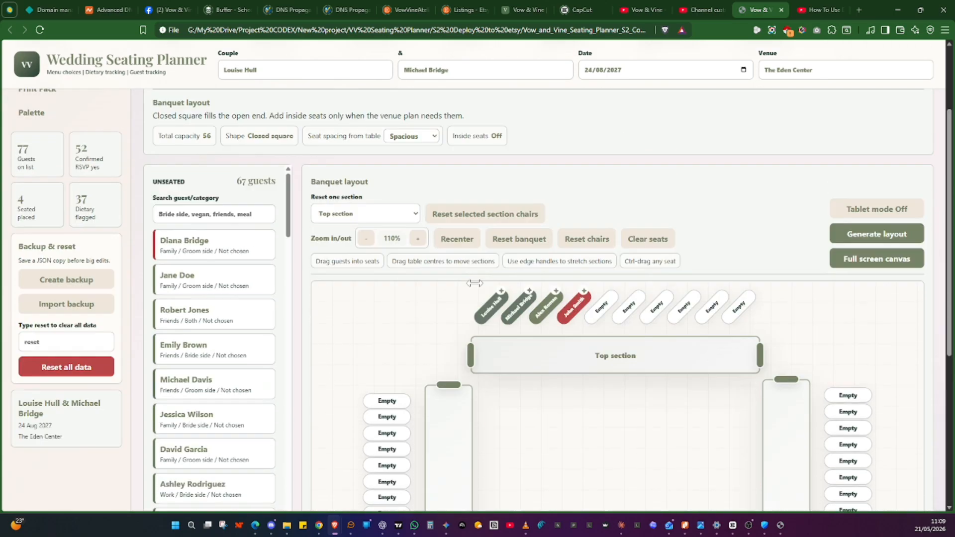
scroll(474, 283, up, 2)
click(282, 175)
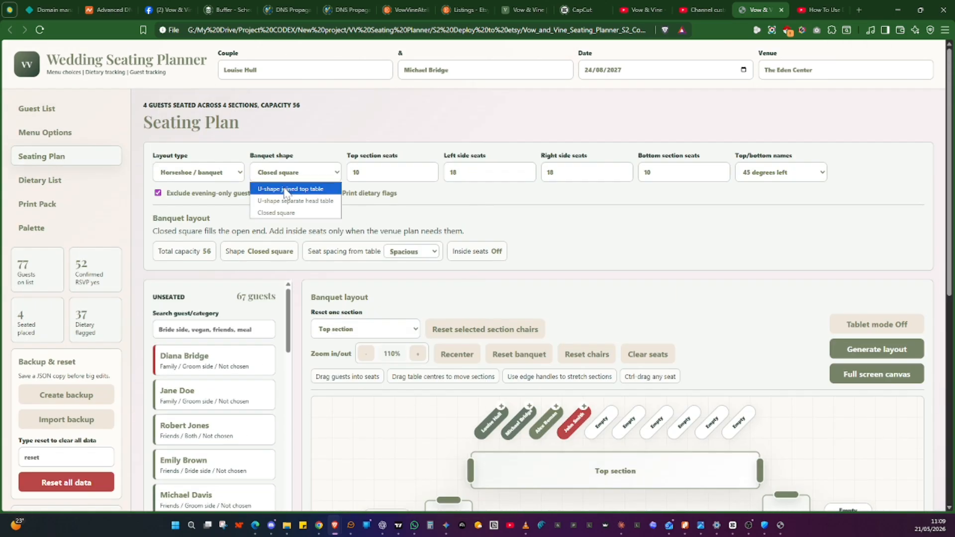
click(294, 189)
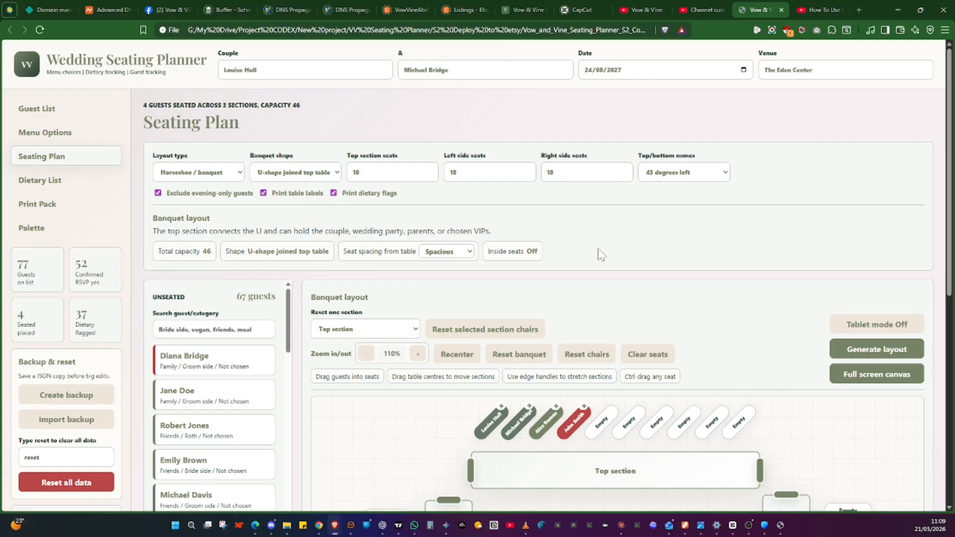
Stretch the top section's left edge and shift the left side and top section slightly
scroll(607, 259, down, 5)
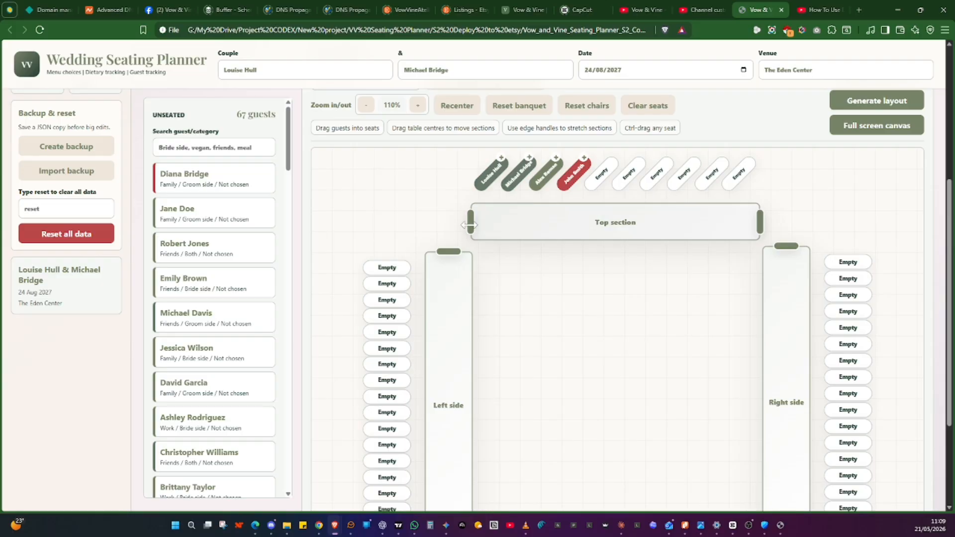
drag(470, 222, 491, 223)
drag(449, 251, 454, 224)
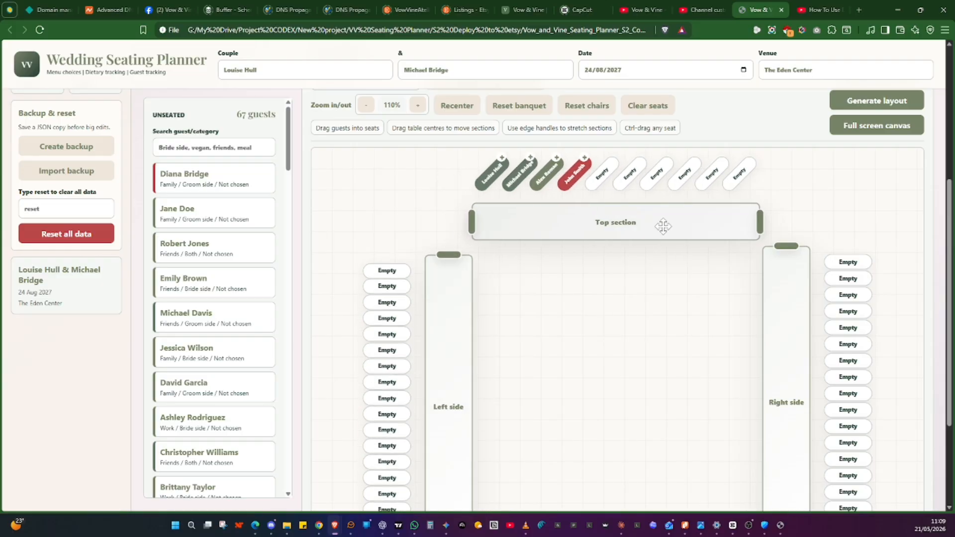
mouse_move(618, 232)
mouse_down()
mouse_move(616, 271)
mouse_move(616, 237)
mouse_up()
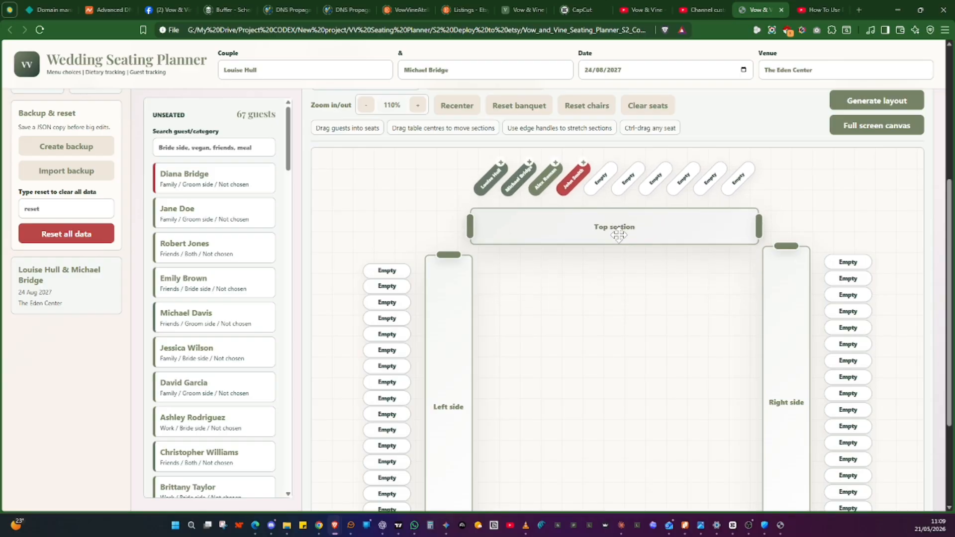
Pan the banquet canvas, recenter it, and reset the banquet layout
scroll(527, 226, up, 4)
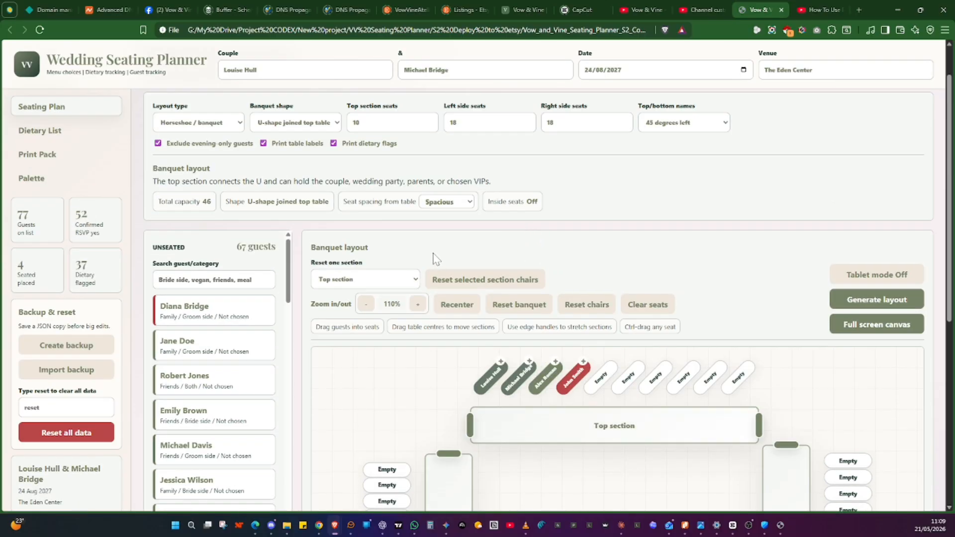
scroll(369, 398, up, 3)
scroll(371, 392, down, 3)
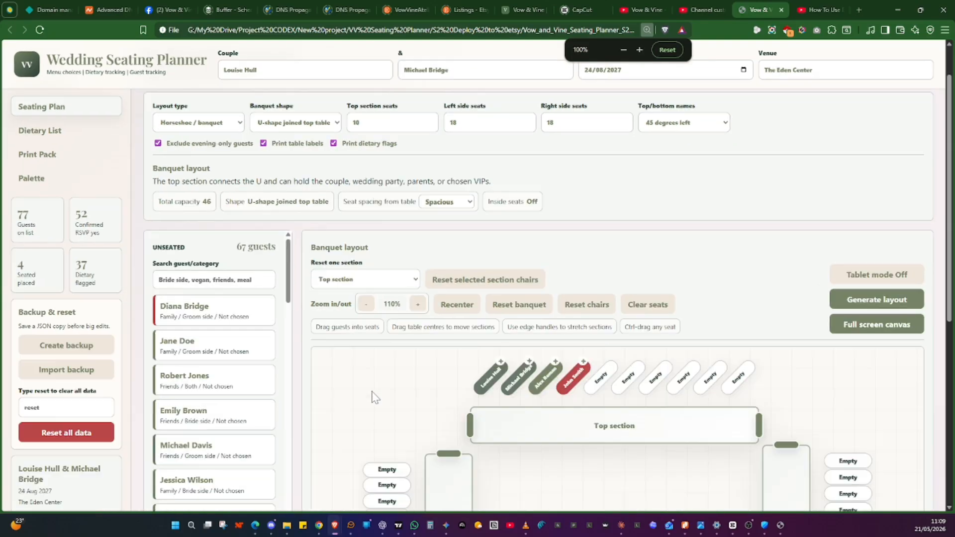
drag(448, 395, 474, 404)
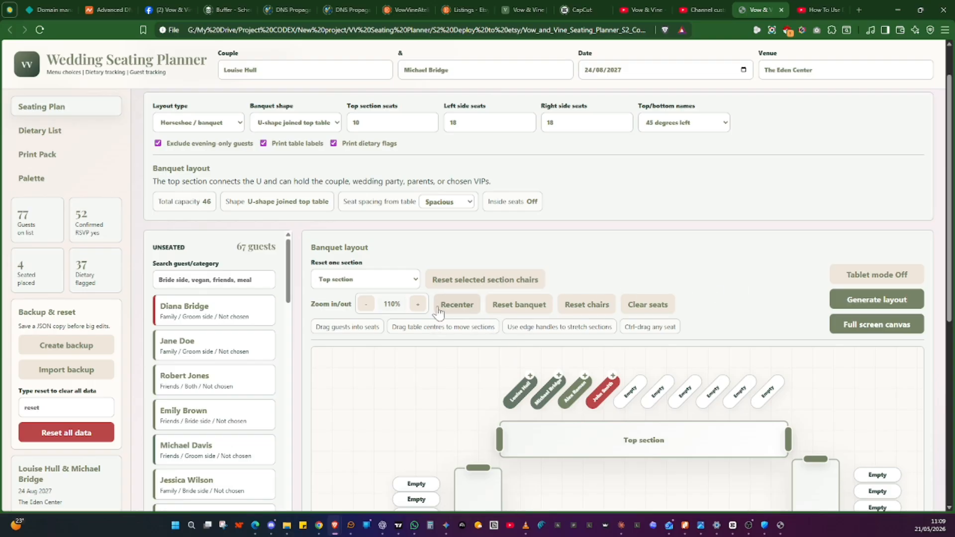
click(460, 308)
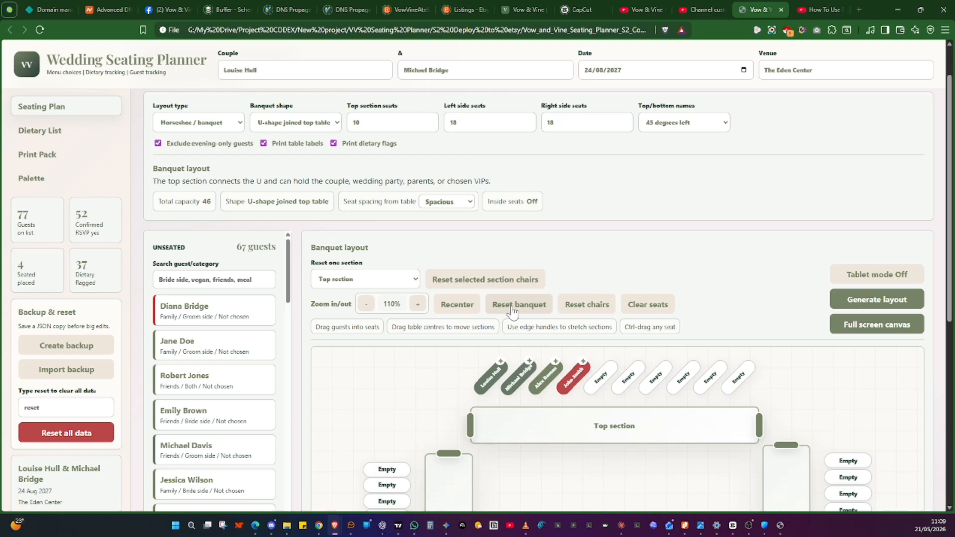
click(513, 309)
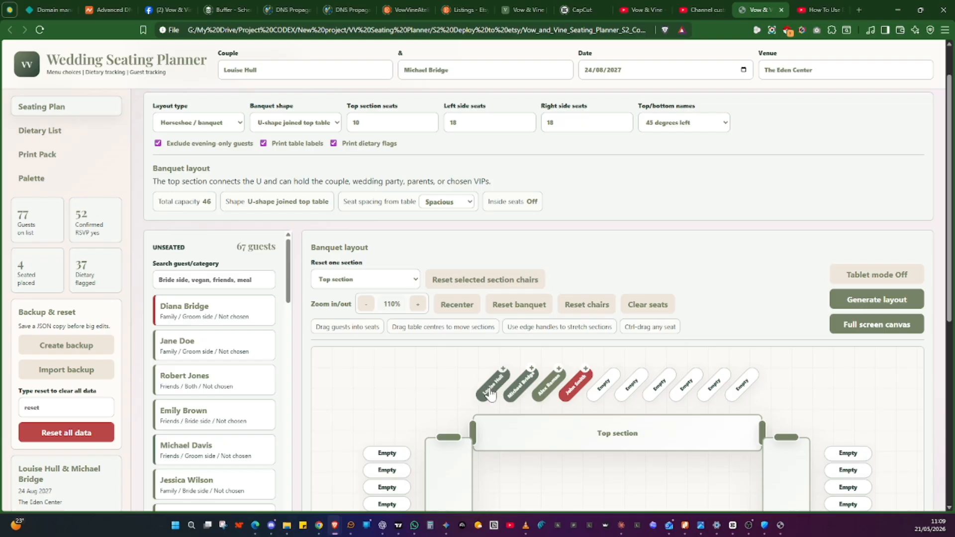
Move the first top section chair out of place, then reset the chairs
drag(490, 393, 345, 390)
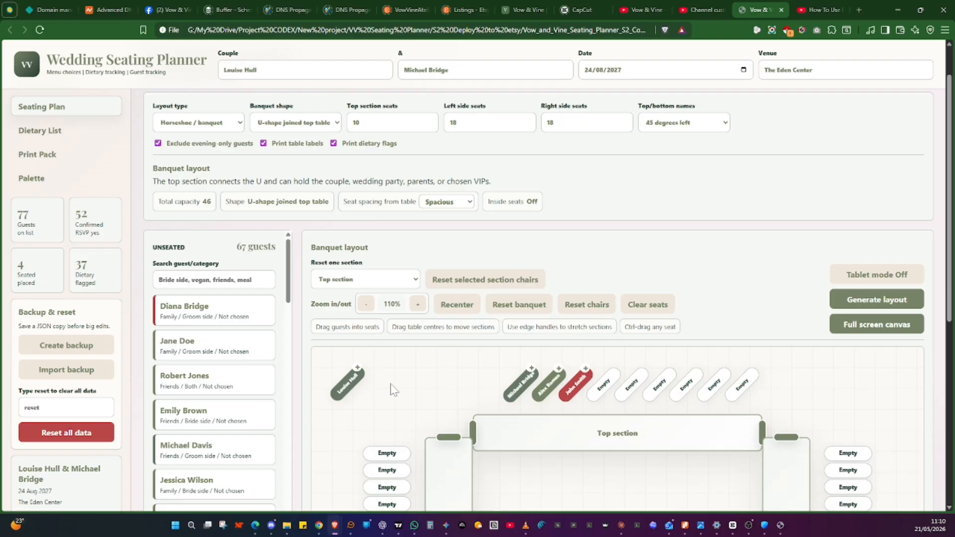
click(590, 305)
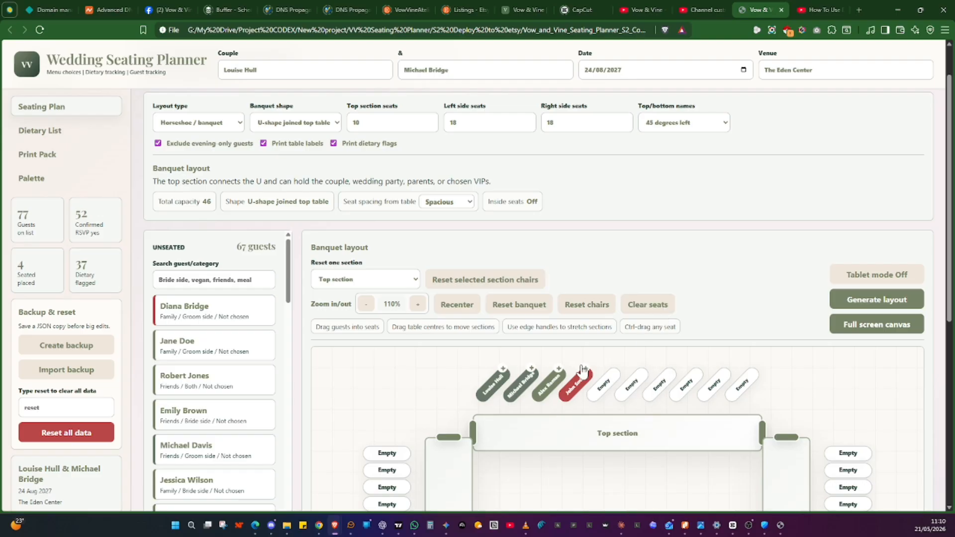
click(854, 276)
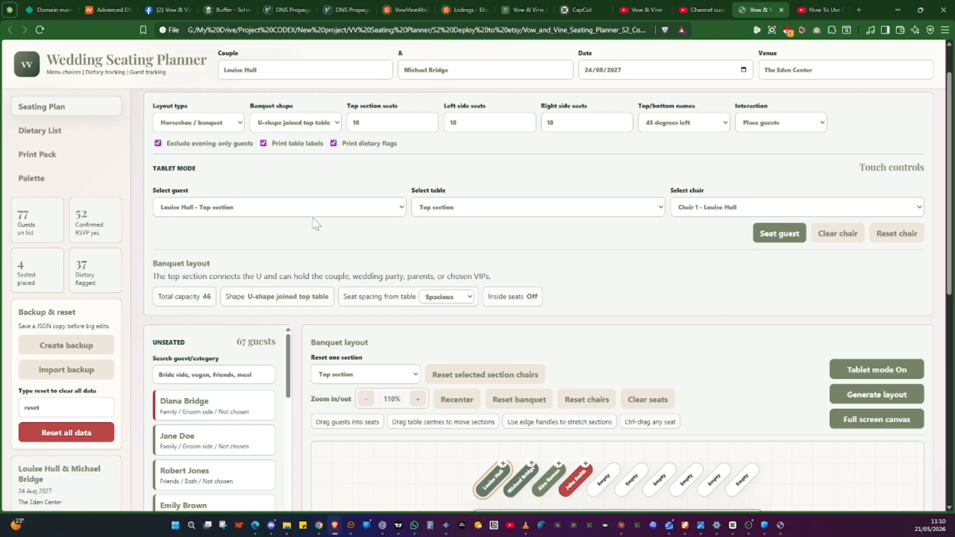
click(287, 214)
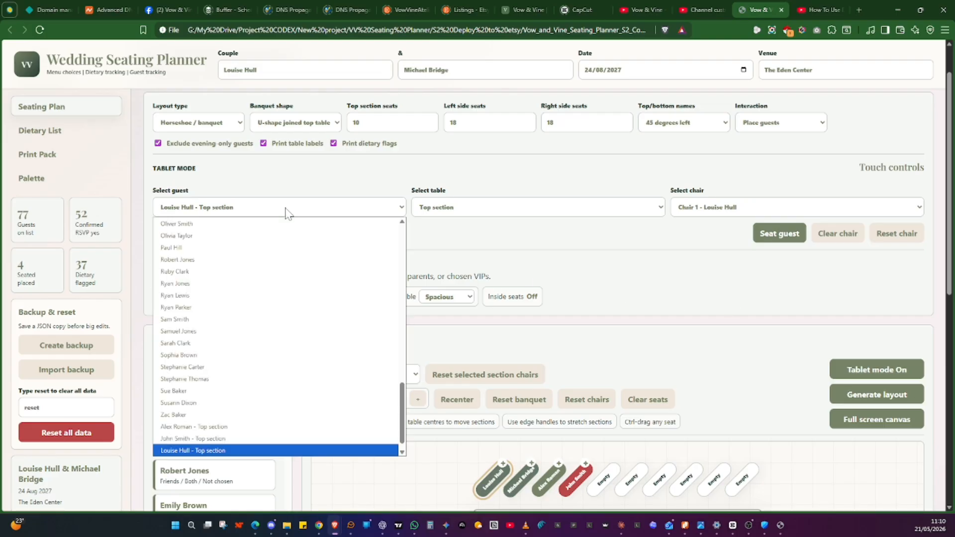
click(277, 273)
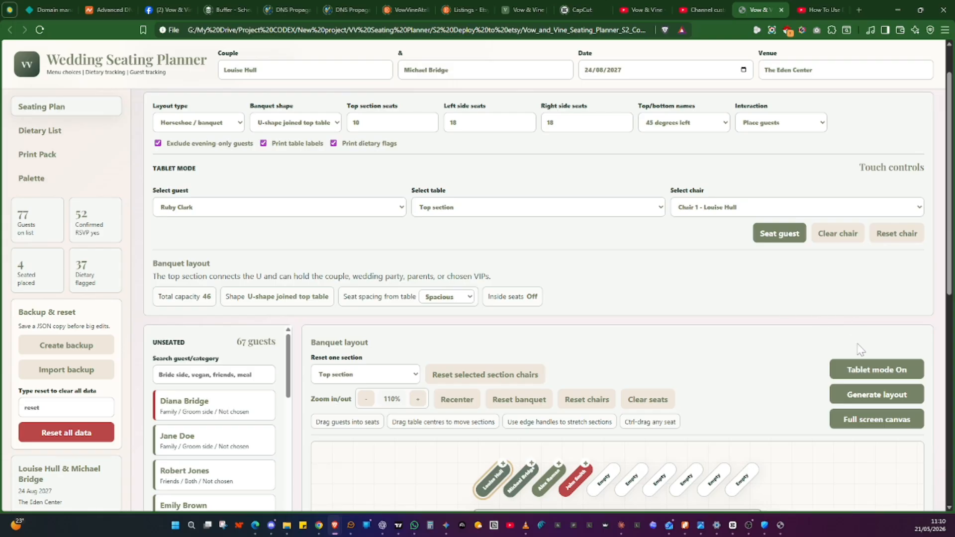
click(886, 374)
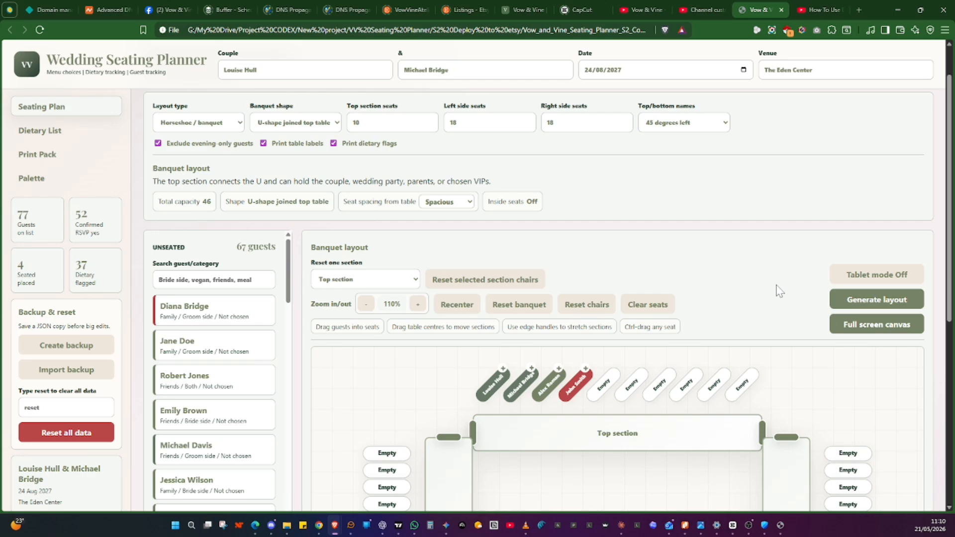
Switch the layout type back to Standard tables and keep the top table style as Top table
scroll(779, 291, up, 1)
click(202, 178)
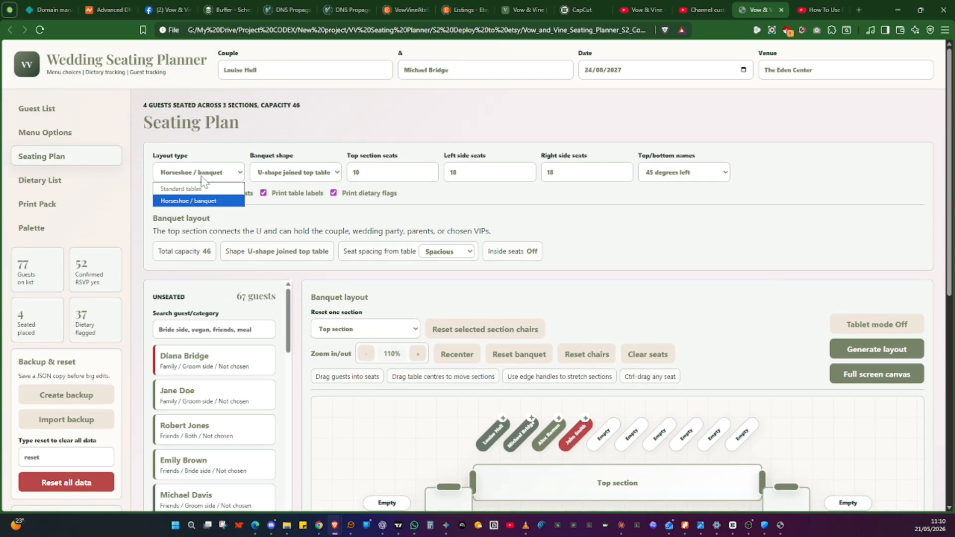
click(204, 189)
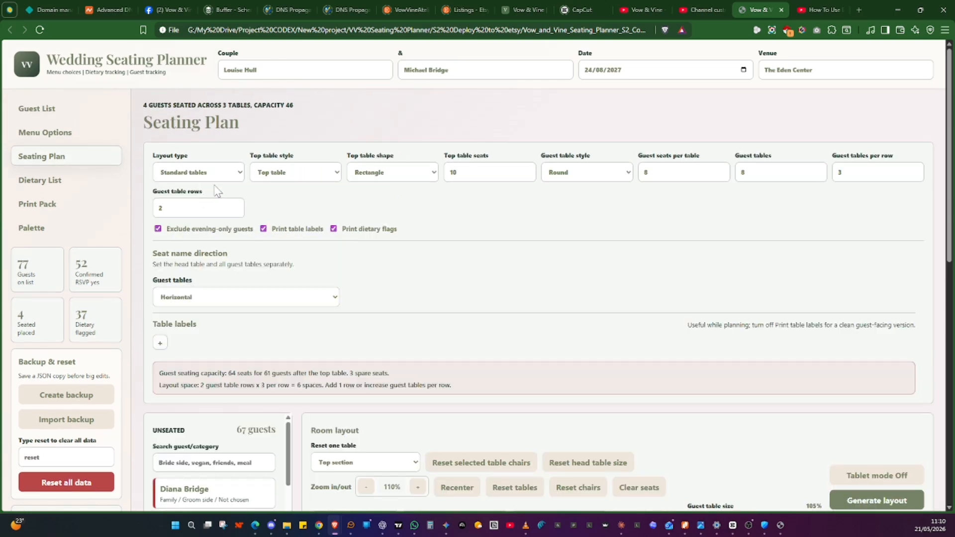
click(291, 174)
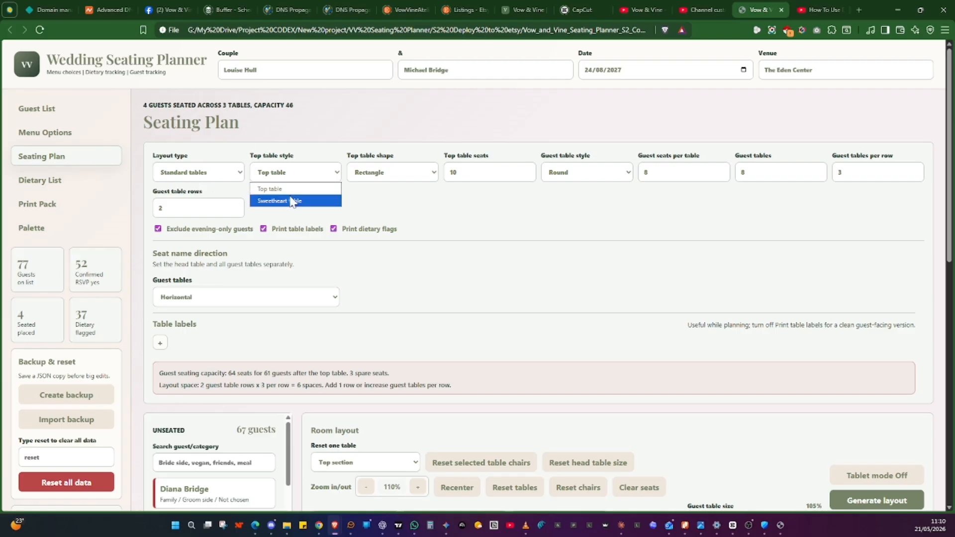
click(278, 188)
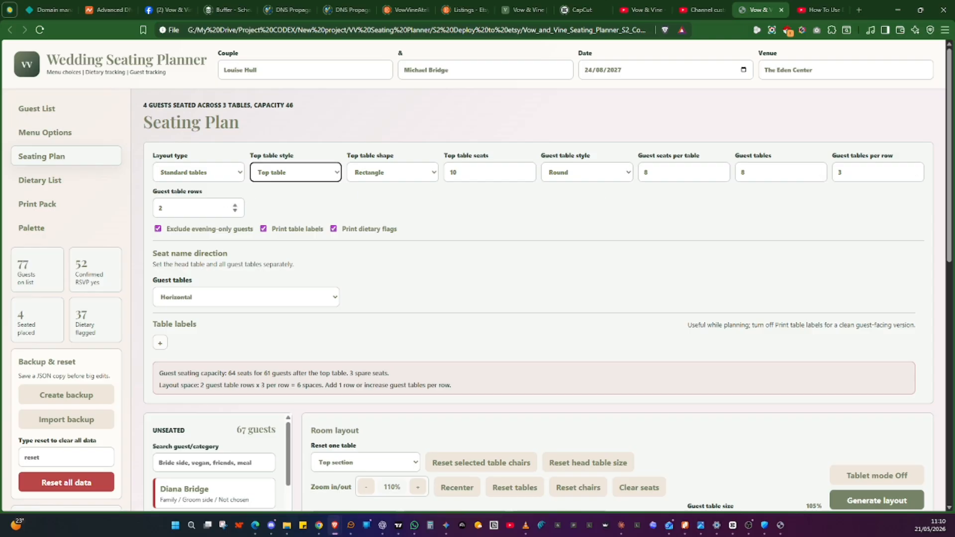
Expand the table labels options below the seat name direction settings
scroll(442, 211, down, 2)
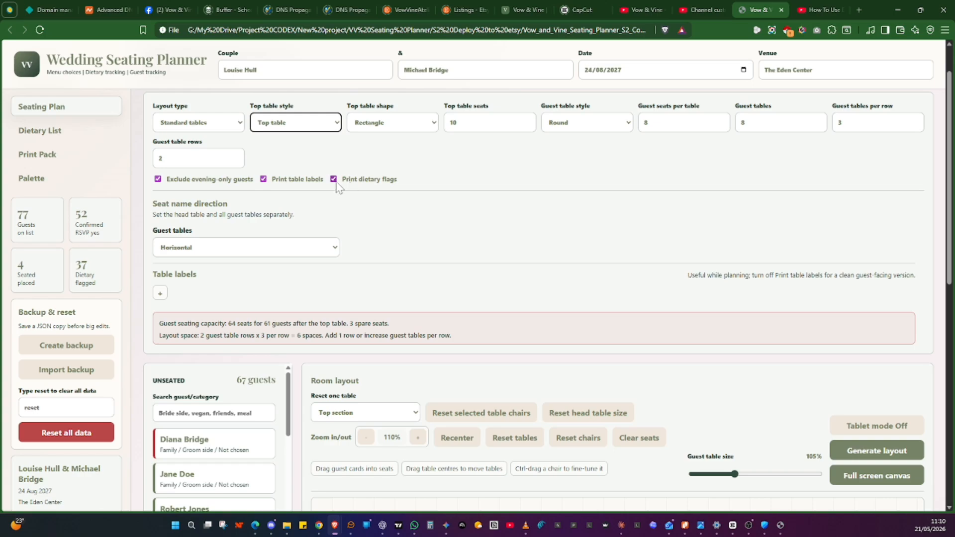
scroll(351, 207, down, 2)
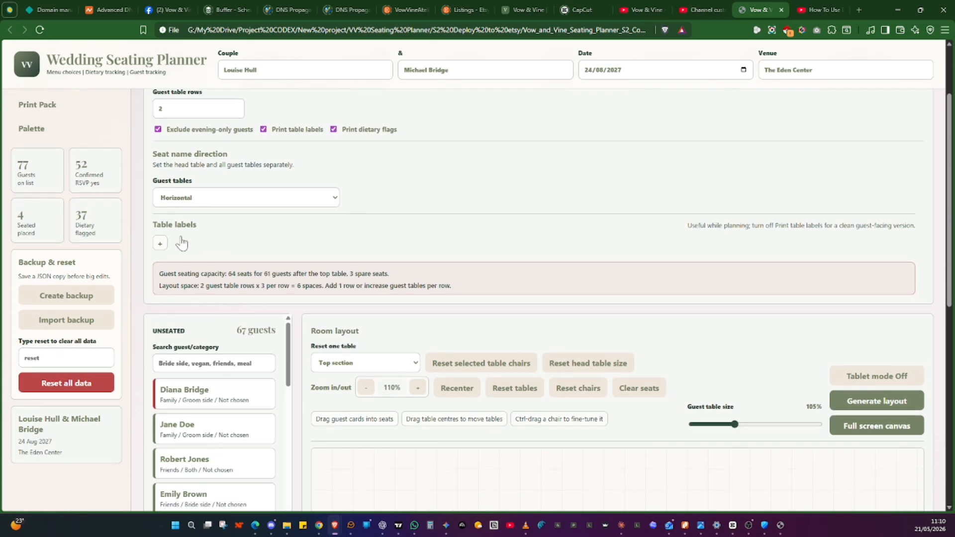
click(161, 244)
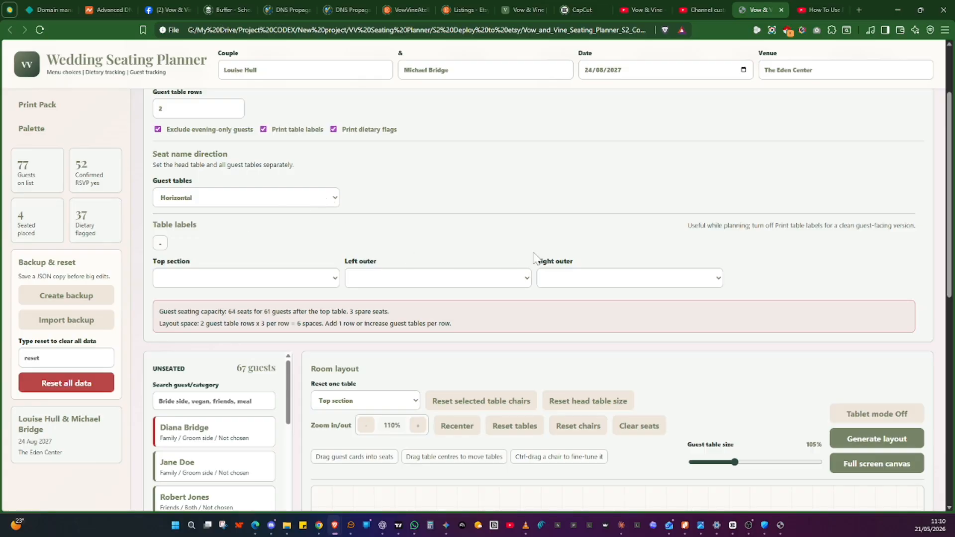
Regenerate the standard tables room layout
scroll(614, 252, down, 2)
scroll(615, 253, down, 1)
scroll(615, 251, up, 5)
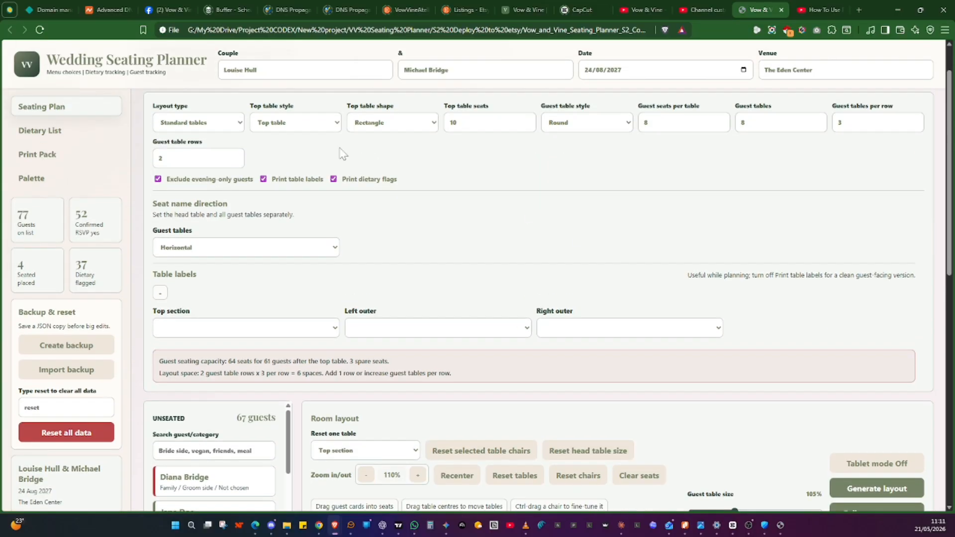
scroll(594, 253, down, 6)
scroll(721, 274, down, 2)
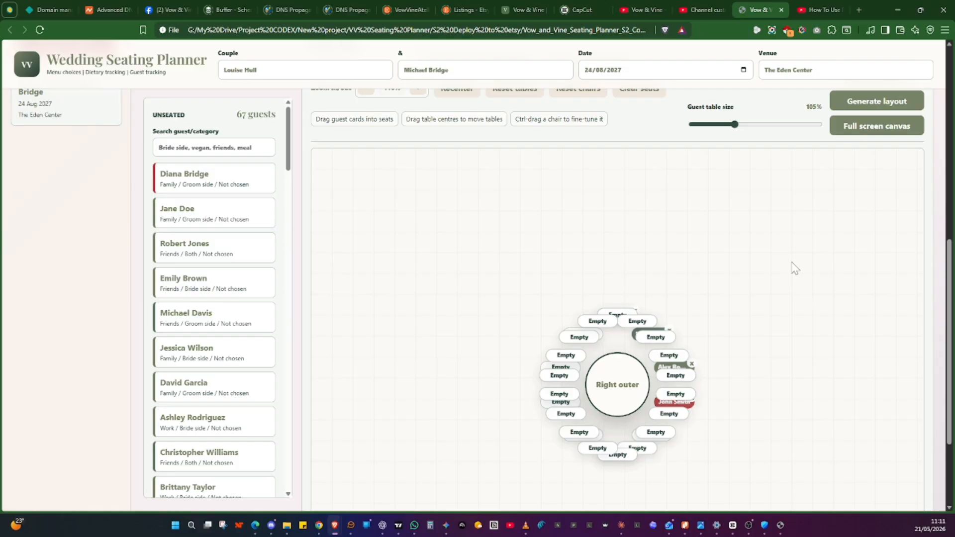
scroll(846, 184, up, 1)
click(870, 145)
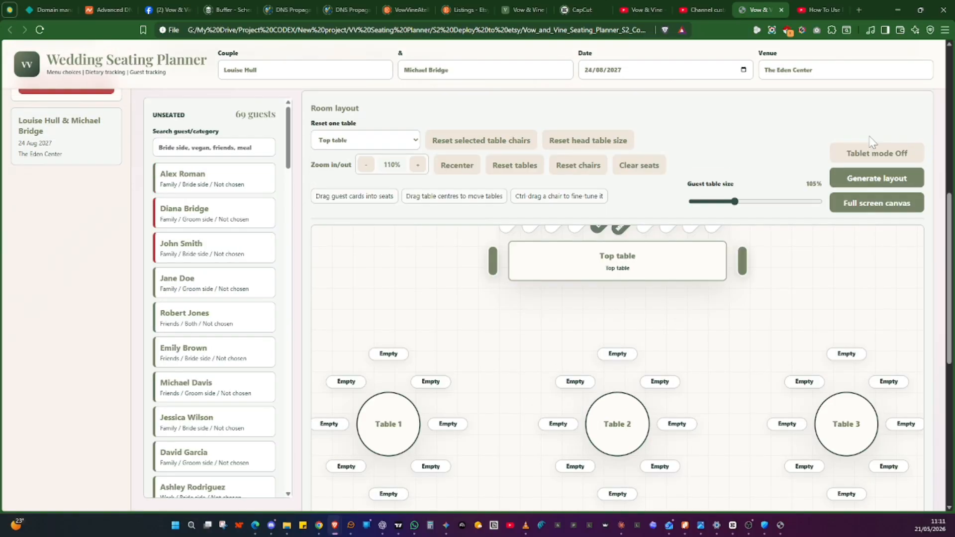
Move the top table slightly down on the room layout
scroll(680, 332, up, 1)
scroll(676, 324, down, 1)
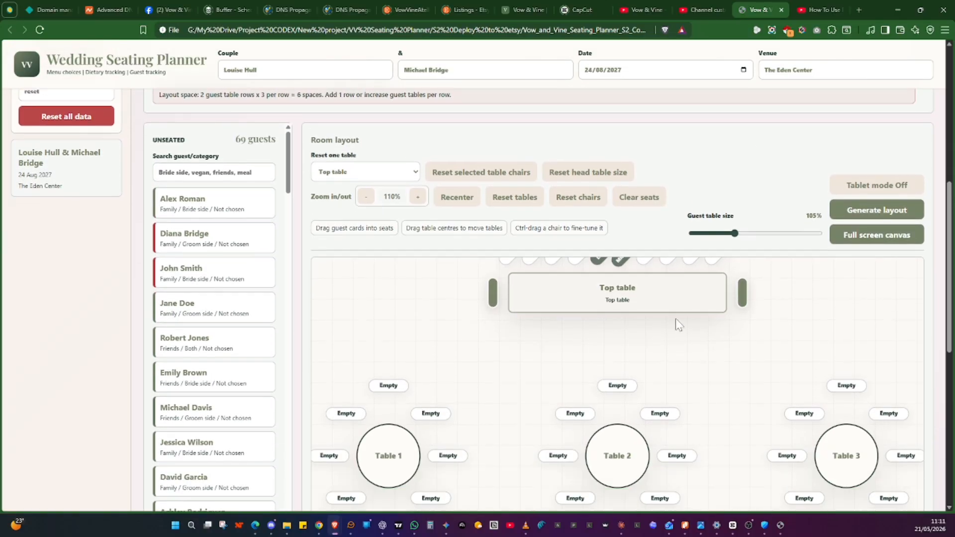
drag(618, 267, 608, 305)
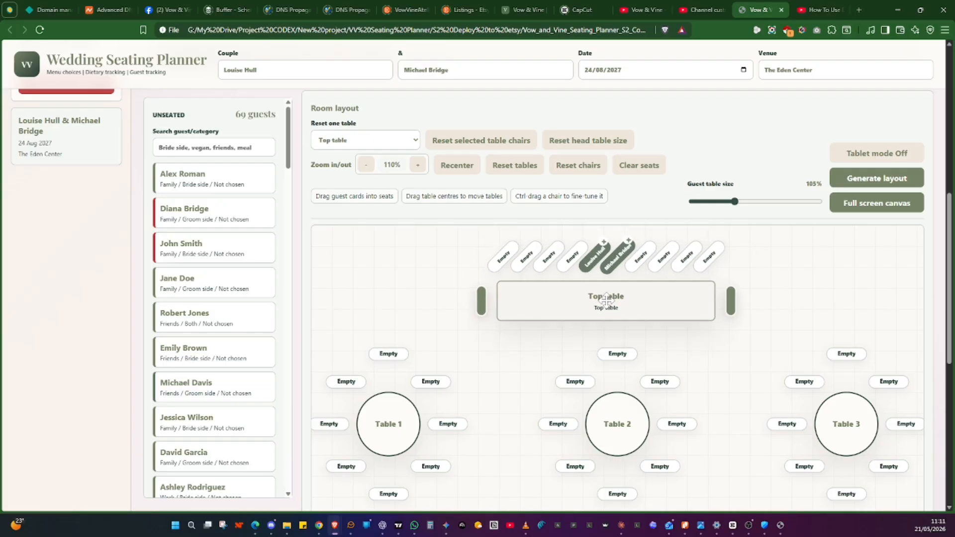
Set the table labels to Bride's family for Table 1 and Groom's family for Table 2
scroll(726, 331, down, 1)
scroll(726, 332, up, 6)
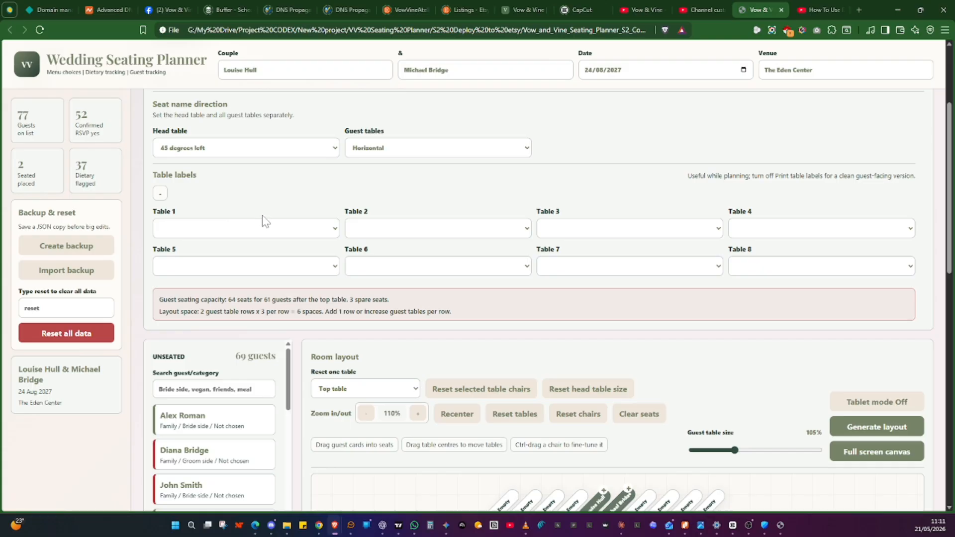
scroll(411, 272, down, 4)
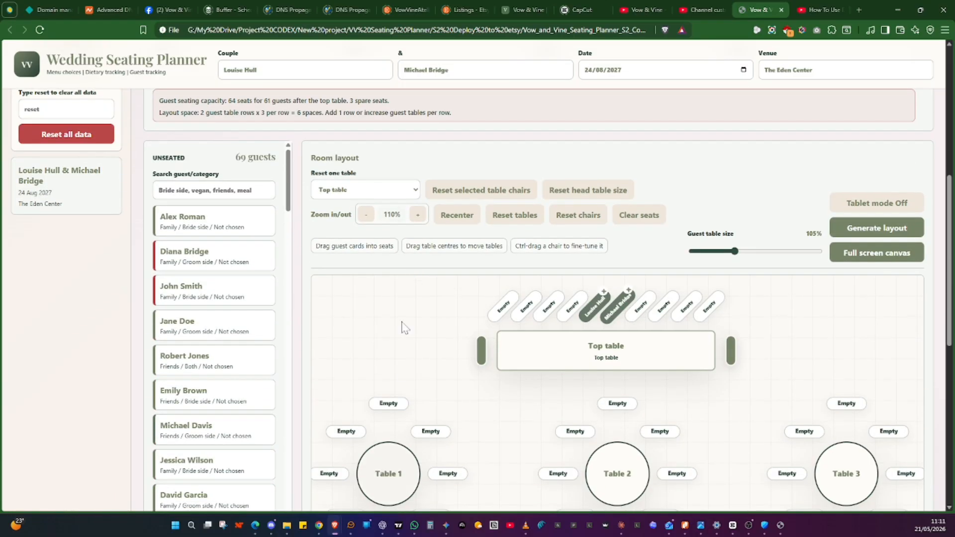
scroll(379, 271, up, 4)
click(255, 229)
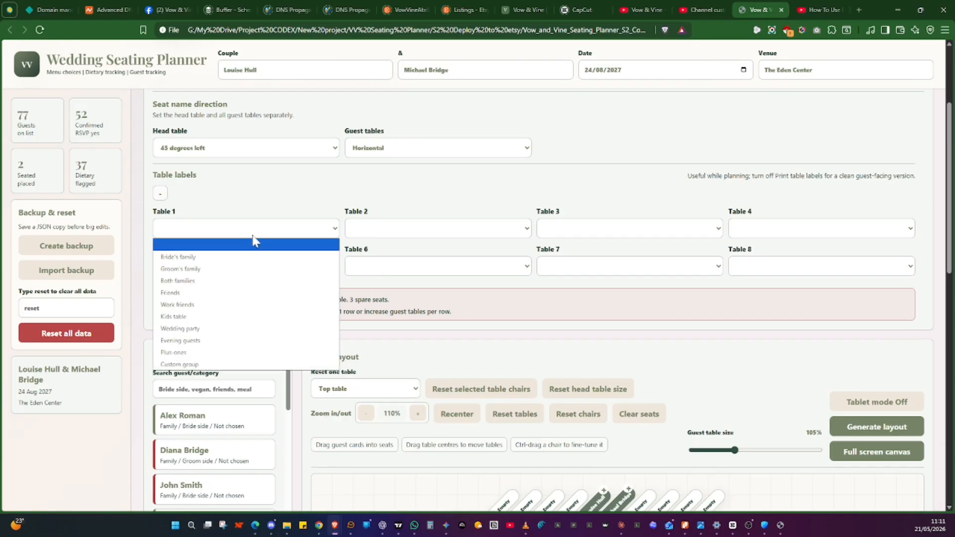
click(250, 262)
click(417, 230)
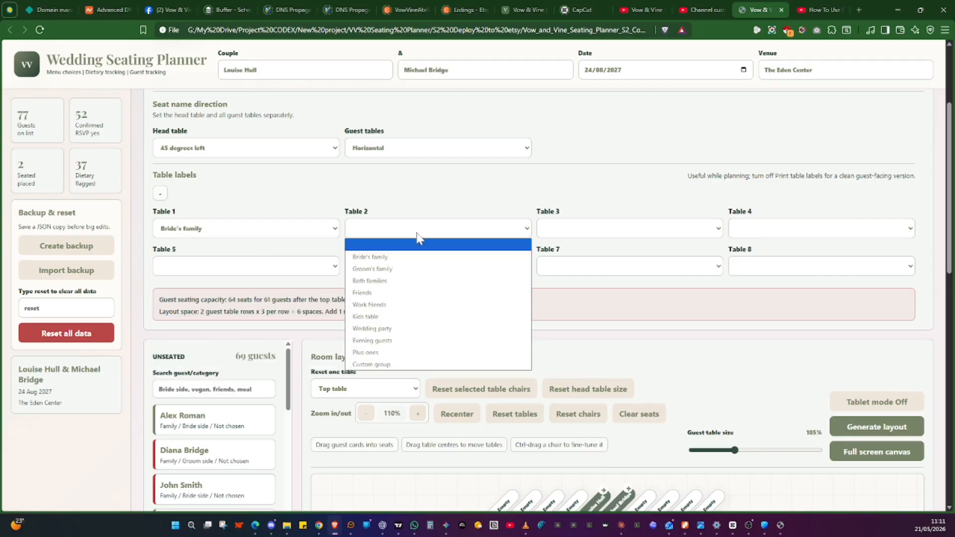
click(415, 269)
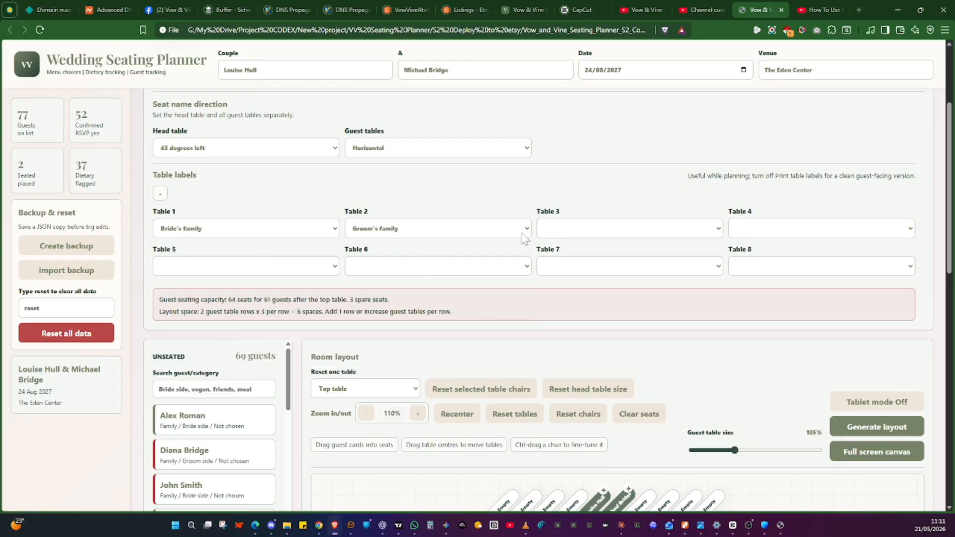
Review how the new table labels appear on the room layout
scroll(523, 237, down, 6)
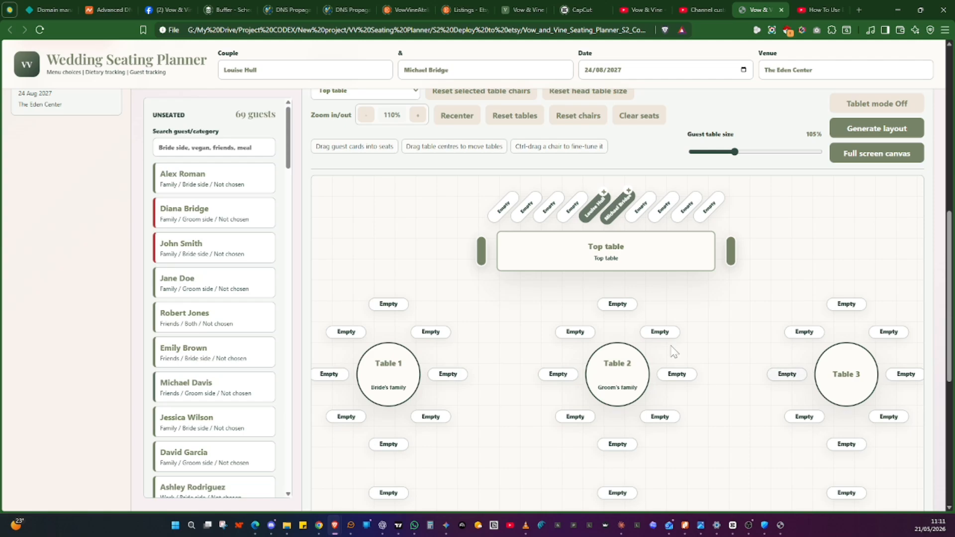
scroll(582, 320, up, 5)
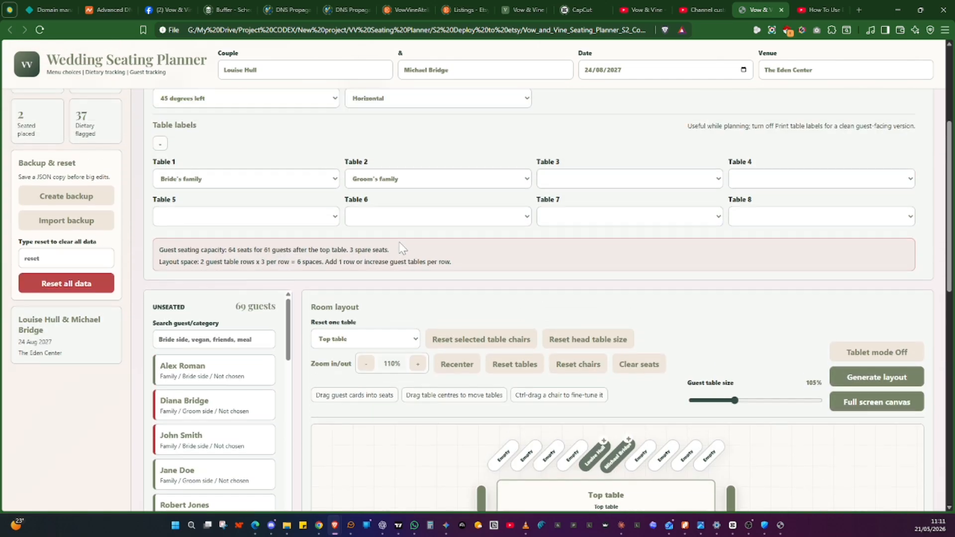
scroll(403, 249, up, 2)
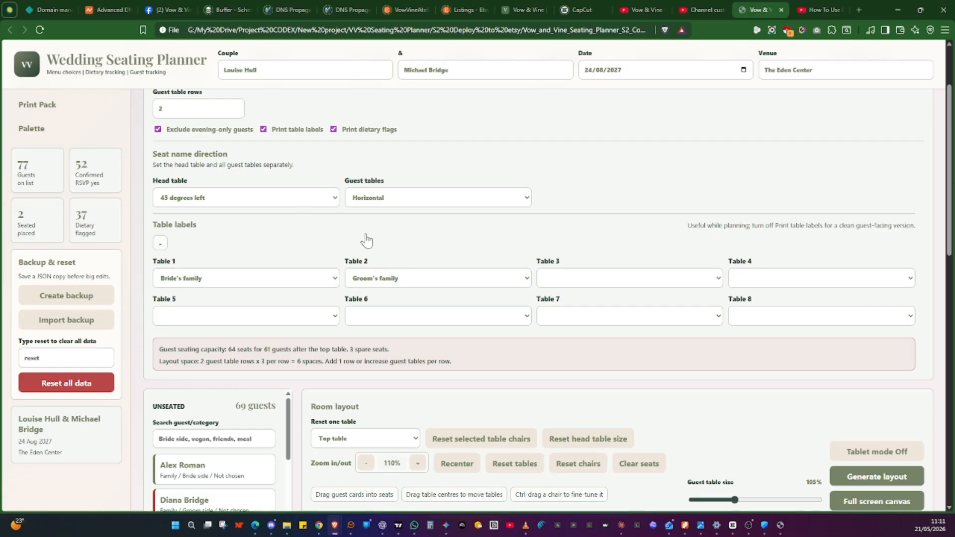
scroll(384, 245, up, 1)
scroll(383, 242, down, 5)
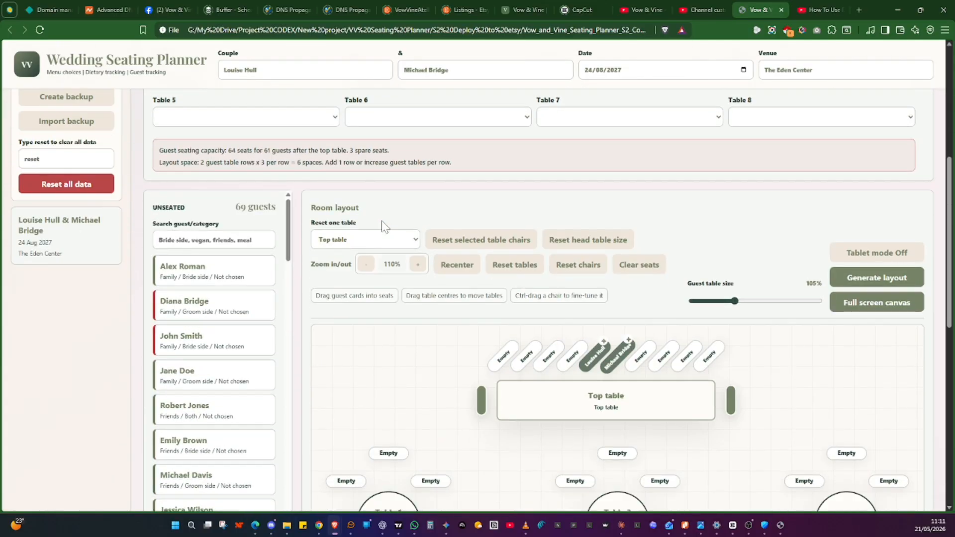
scroll(382, 226, down, 3)
scroll(382, 224, down, 1)
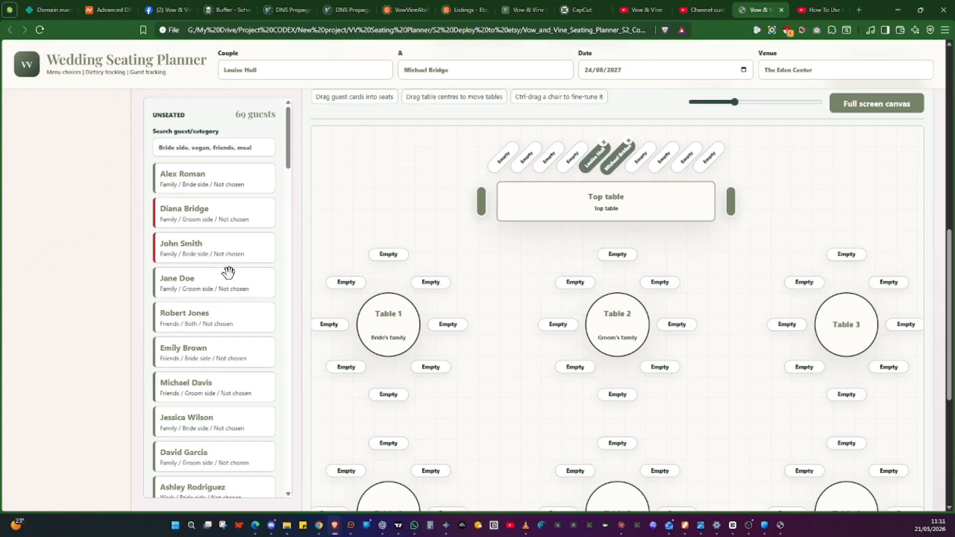
Increase the guest table size to 115% and move the top table slightly down
click(214, 148)
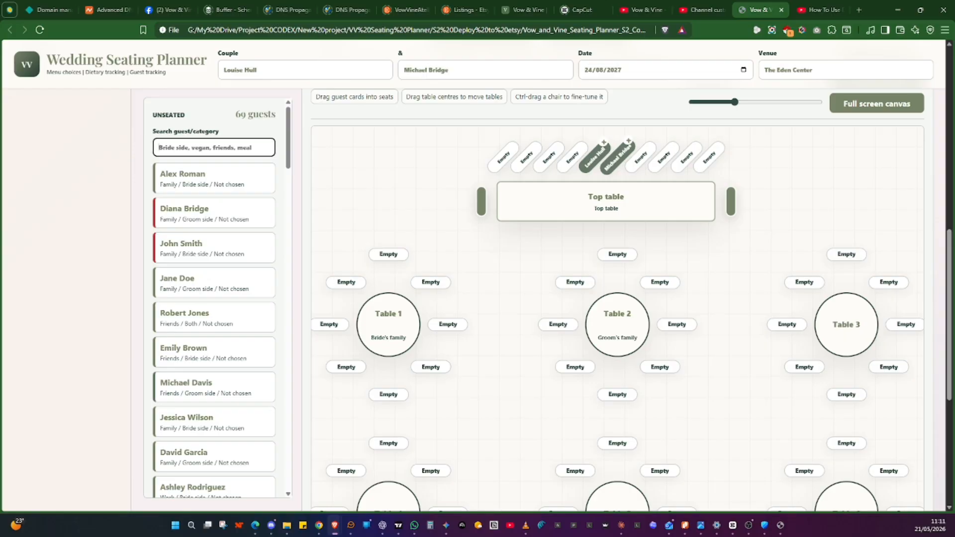
scroll(651, 278, up, 2)
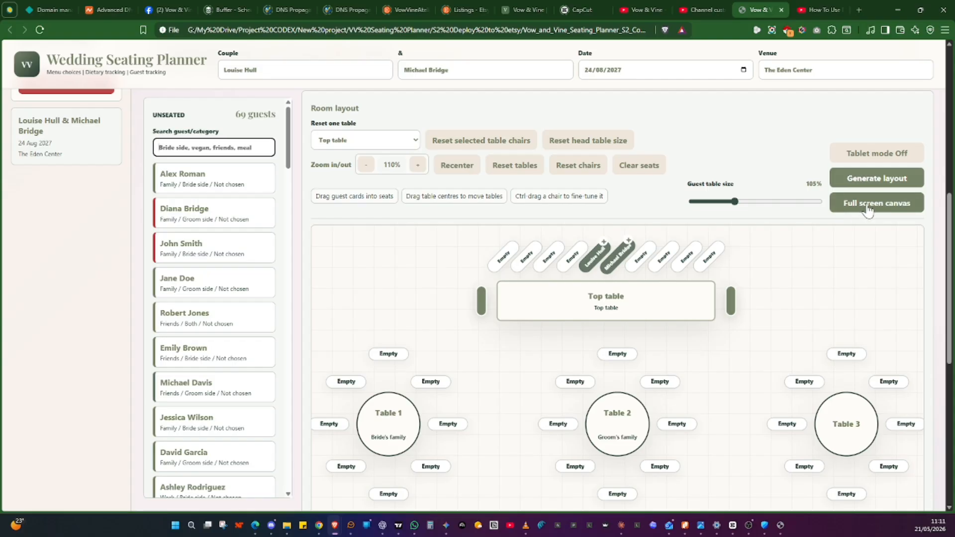
drag(735, 202, 756, 205)
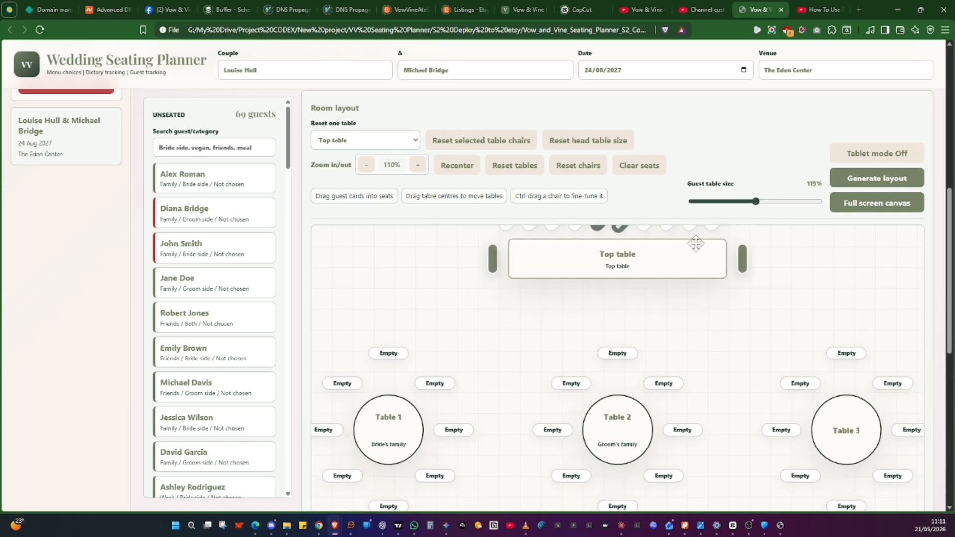
drag(635, 256, 638, 293)
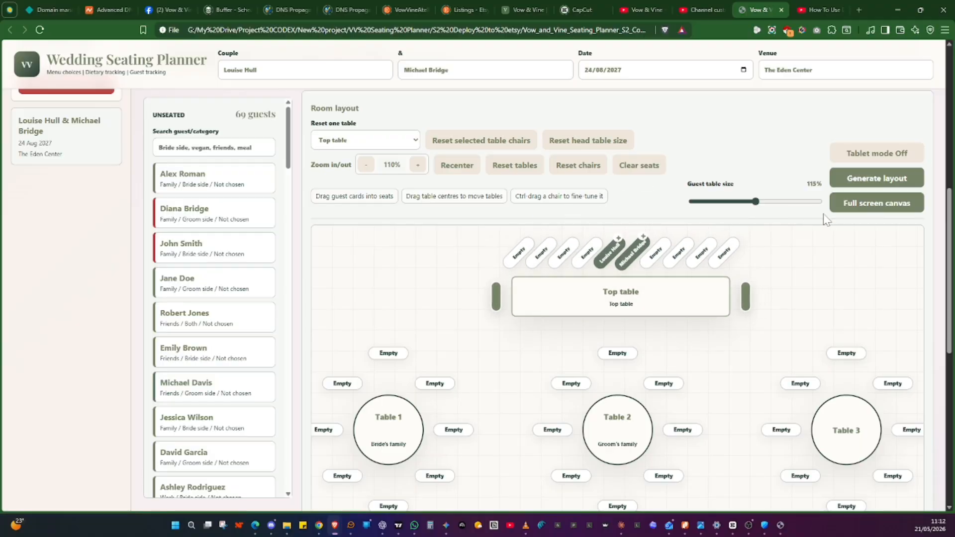
Open the full screen canvas and shift the floating guest list panel slightly to the right
click(866, 203)
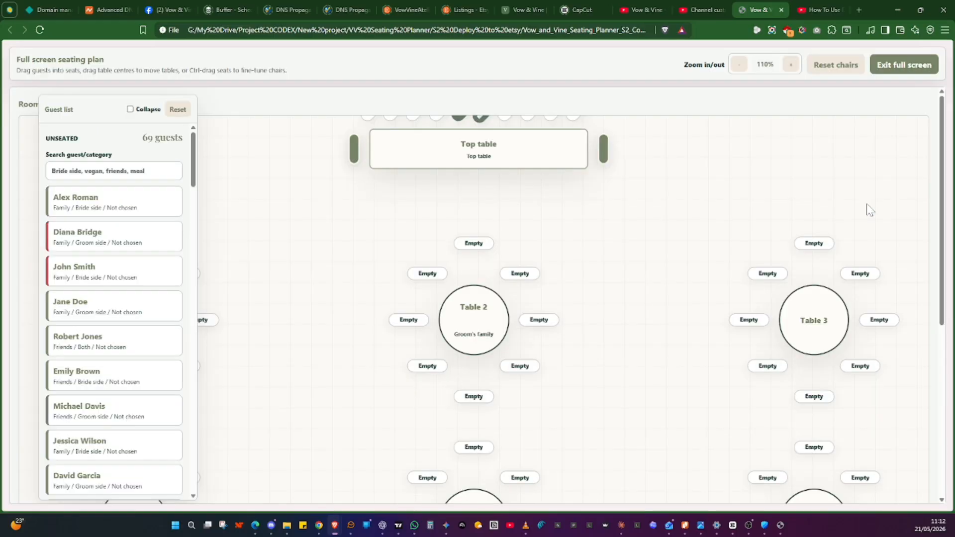
drag(90, 113, 112, 112)
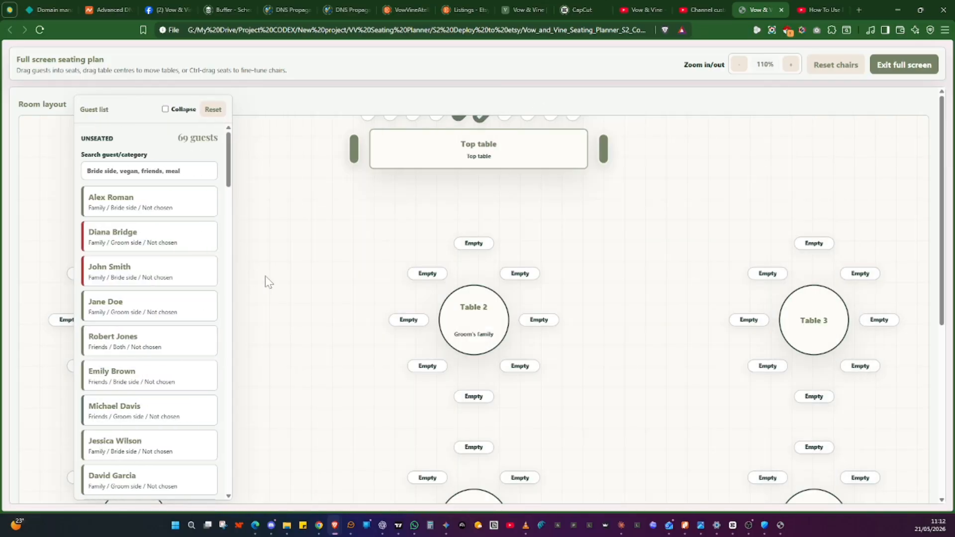
click(165, 109)
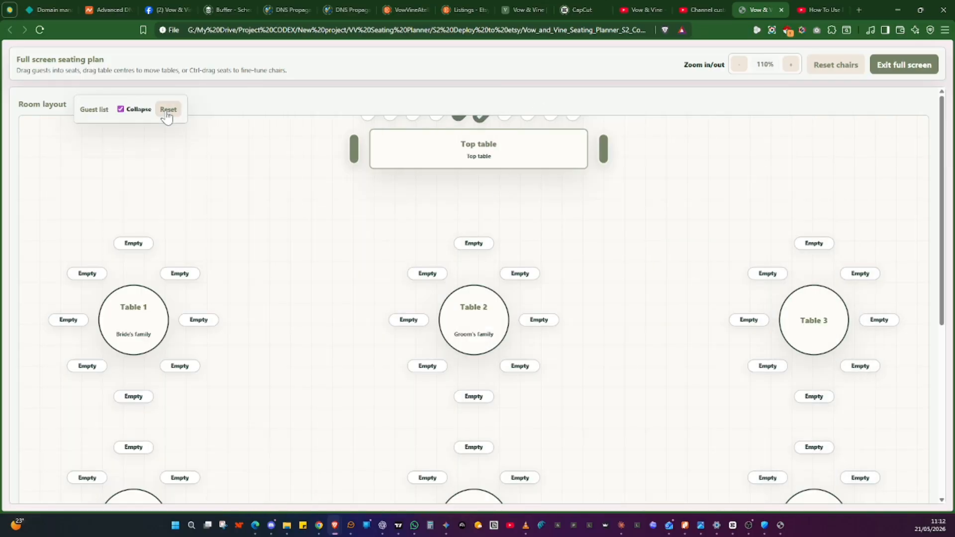
click(121, 110)
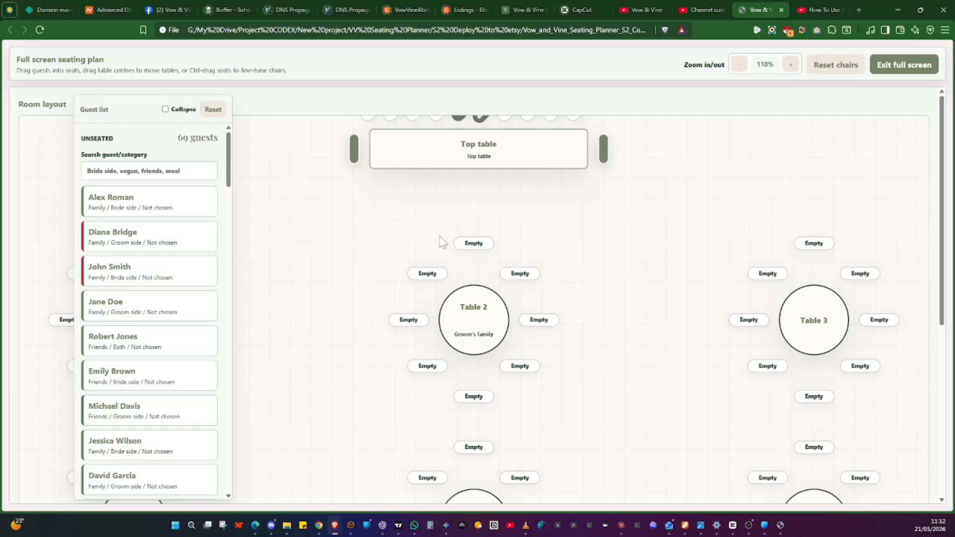
Lower the top table and seat the first listed guest at Table 2's upper-left seat
drag(465, 156, 458, 202)
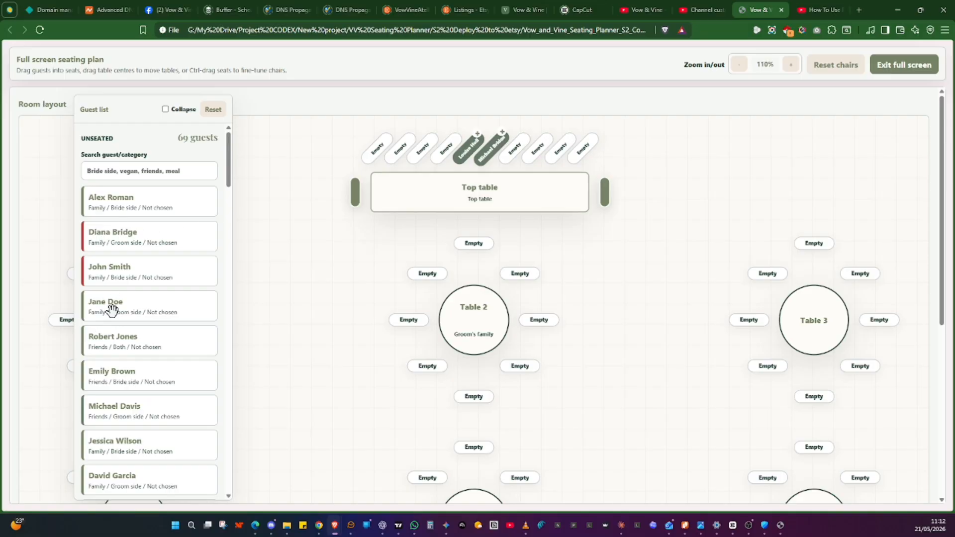
drag(110, 307, 424, 273)
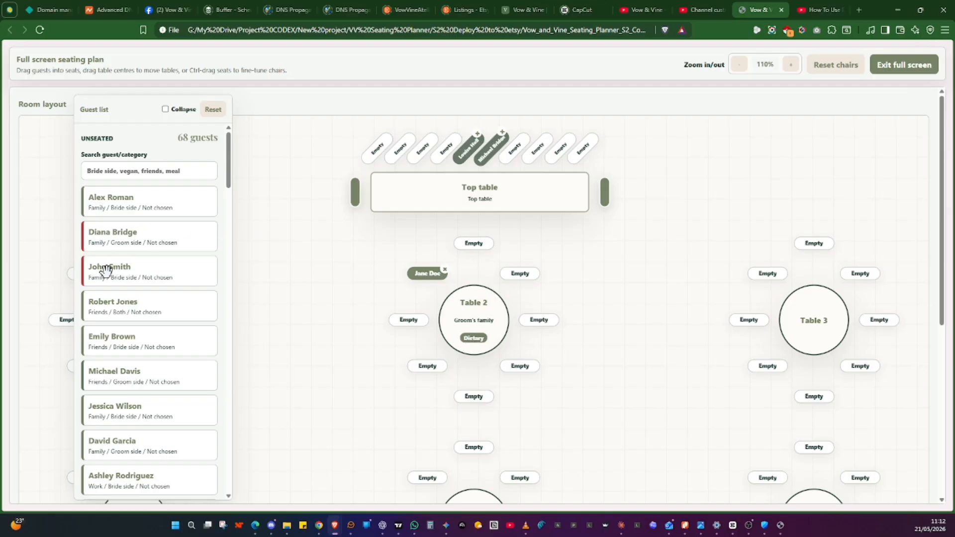
drag(106, 271, 473, 244)
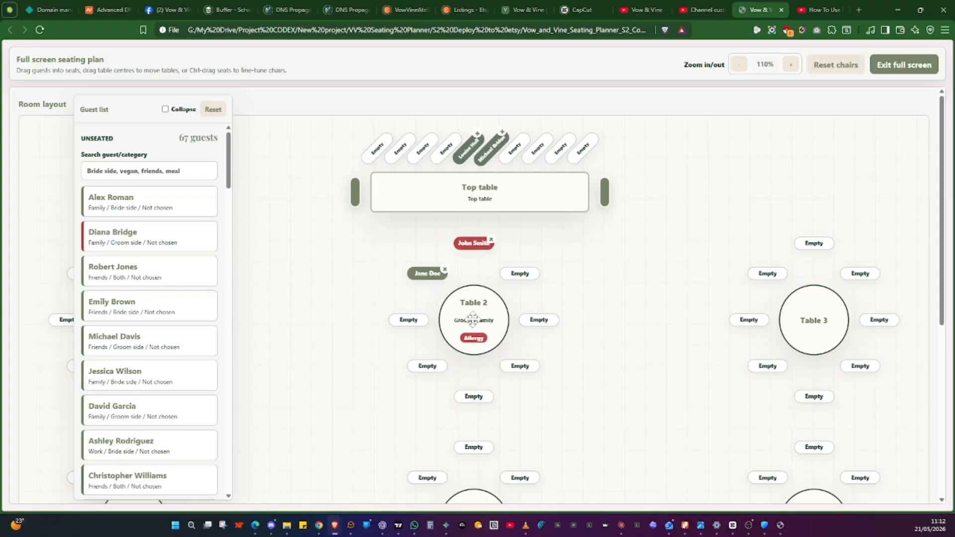
scroll(154, 271, down, 7)
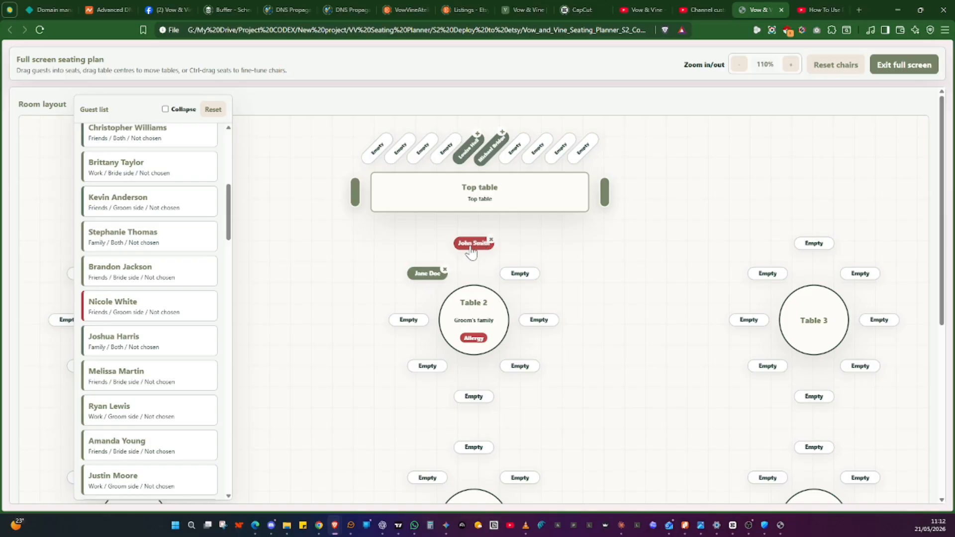
click(491, 242)
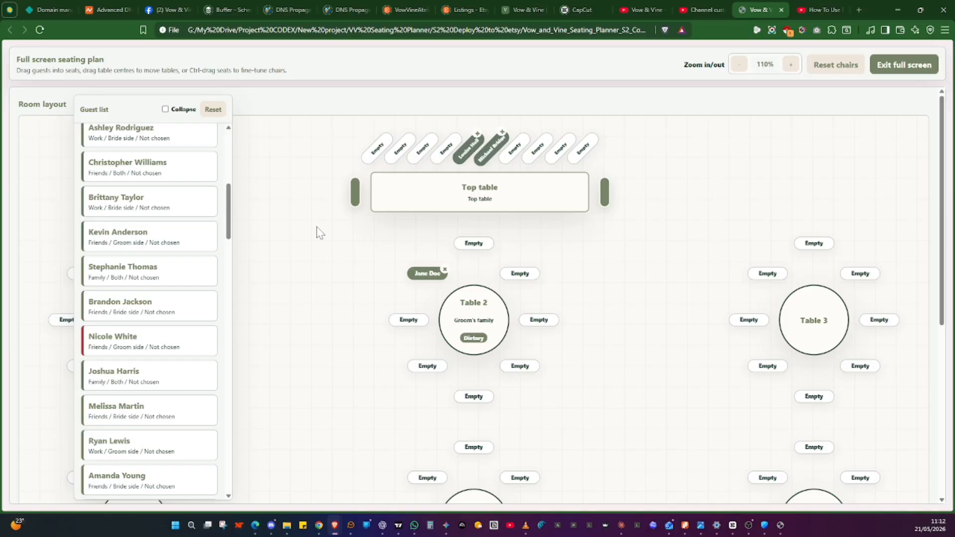
Seat another guest on Table 2's right-hand seat and fine-tune the chairs beside it
drag(133, 342, 544, 326)
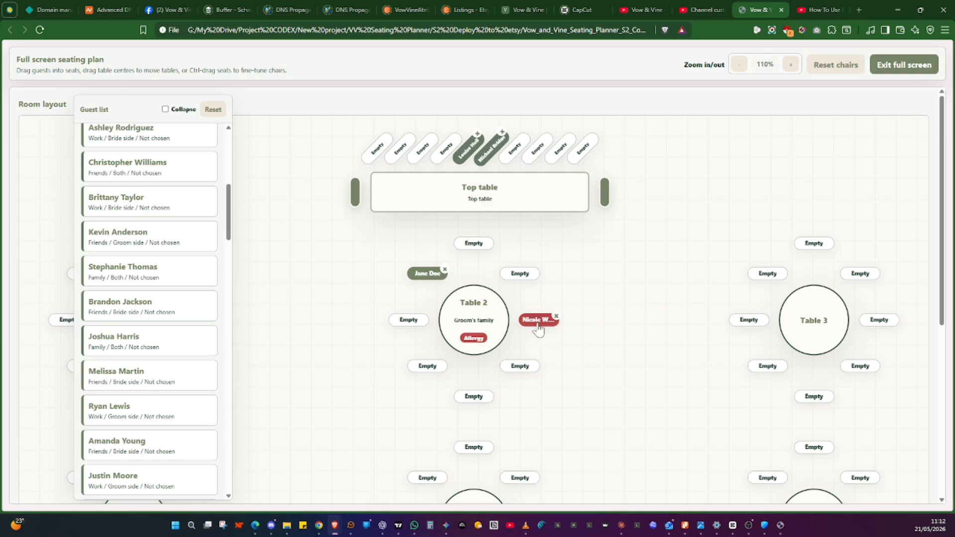
mouse_move(538, 330)
mouse_down()
mouse_move(533, 300)
mouse_move(531, 327)
mouse_move(544, 328)
mouse_move(536, 328)
mouse_up()
drag(520, 373, 520, 368)
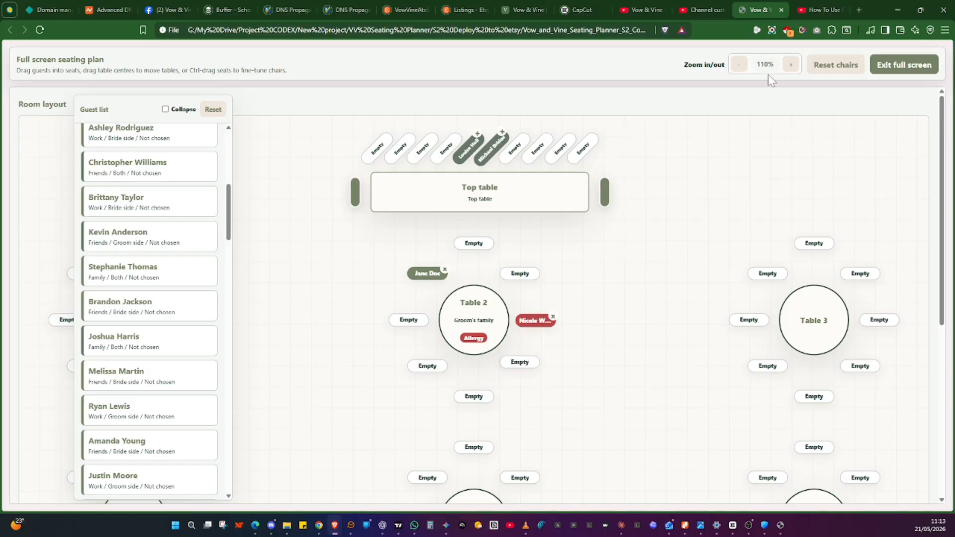
Collapse the guest list and inspect the lower rows of tables on the canvas
click(166, 110)
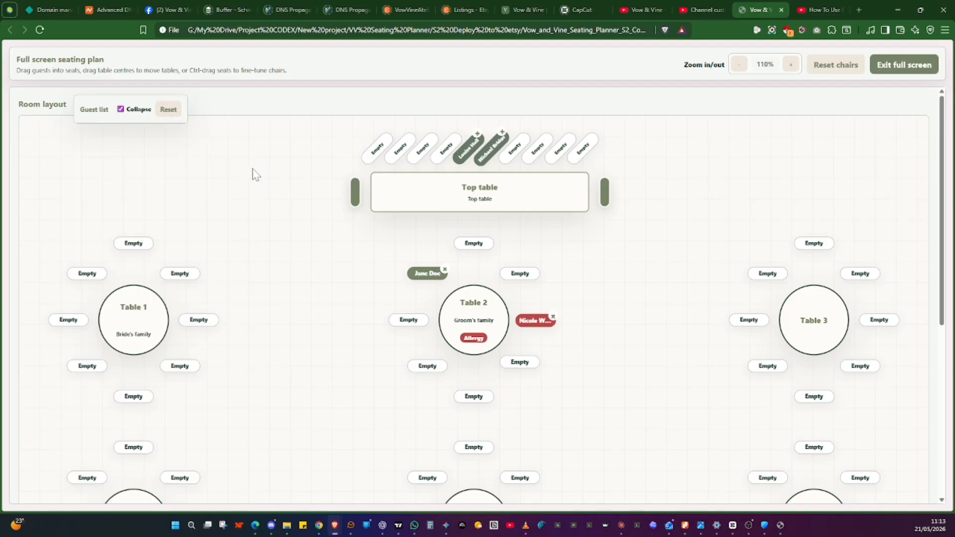
scroll(268, 206, down, 1)
scroll(268, 205, down, 4)
drag(301, 260, 143, 241)
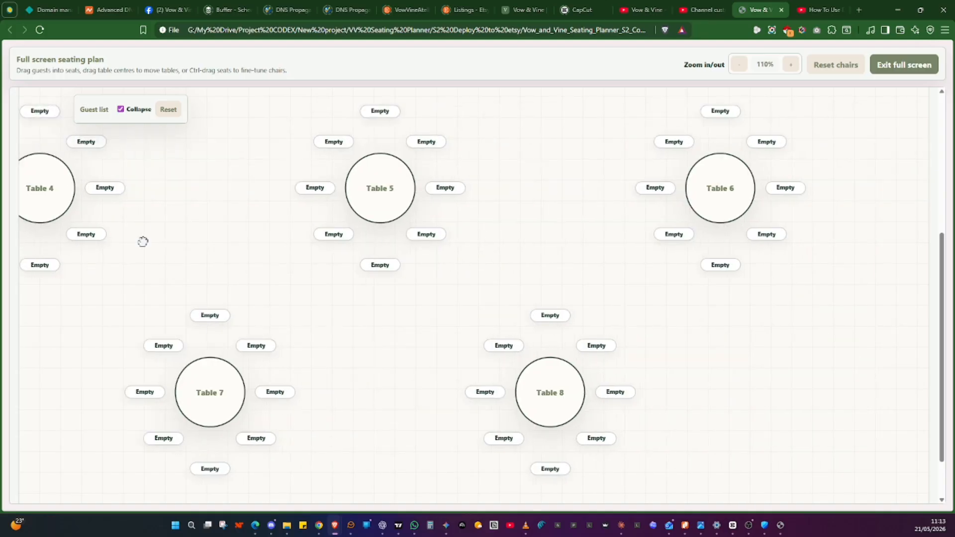
drag(314, 340, 342, 383)
scroll(378, 263, up, 5)
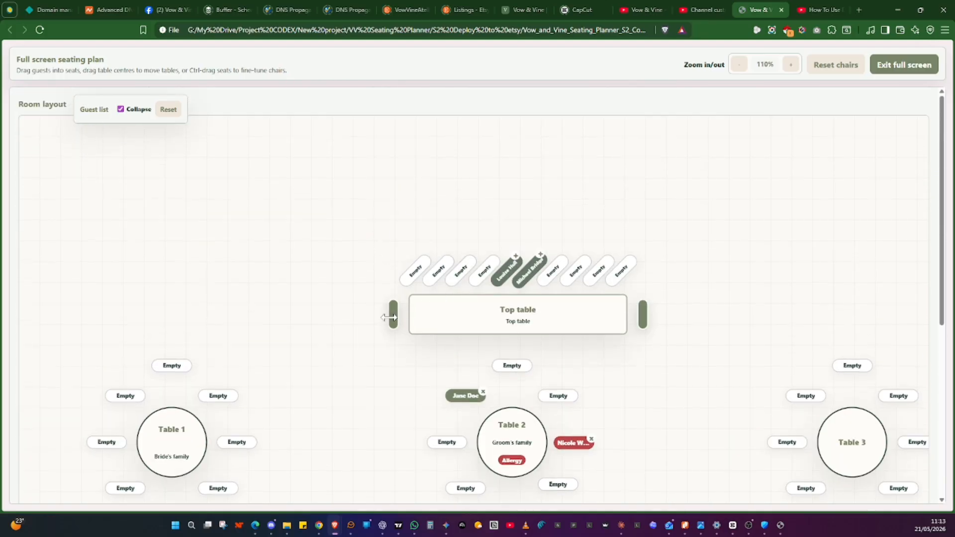
Widen the top table and seat two guests on its outermost left and right seats
drag(393, 317, 272, 291)
click(122, 111)
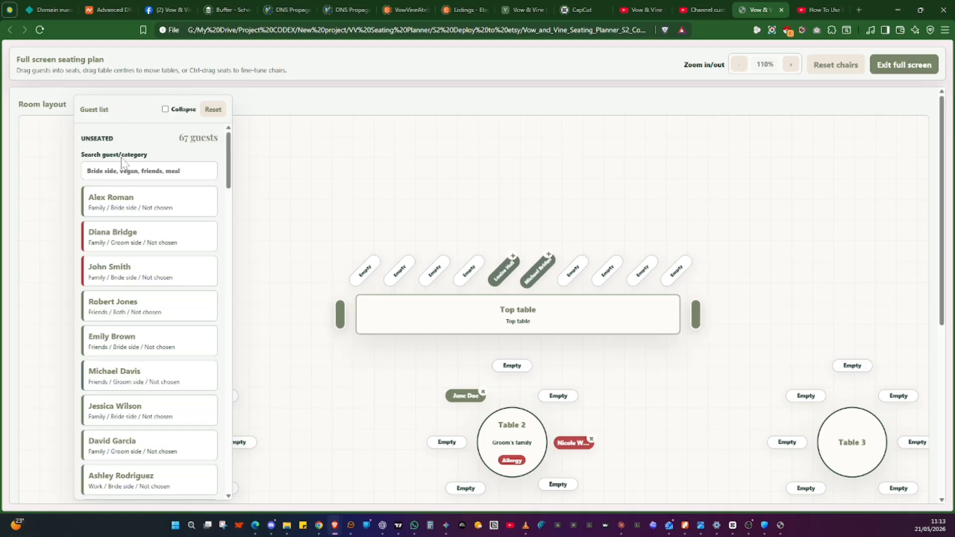
drag(113, 205, 363, 271)
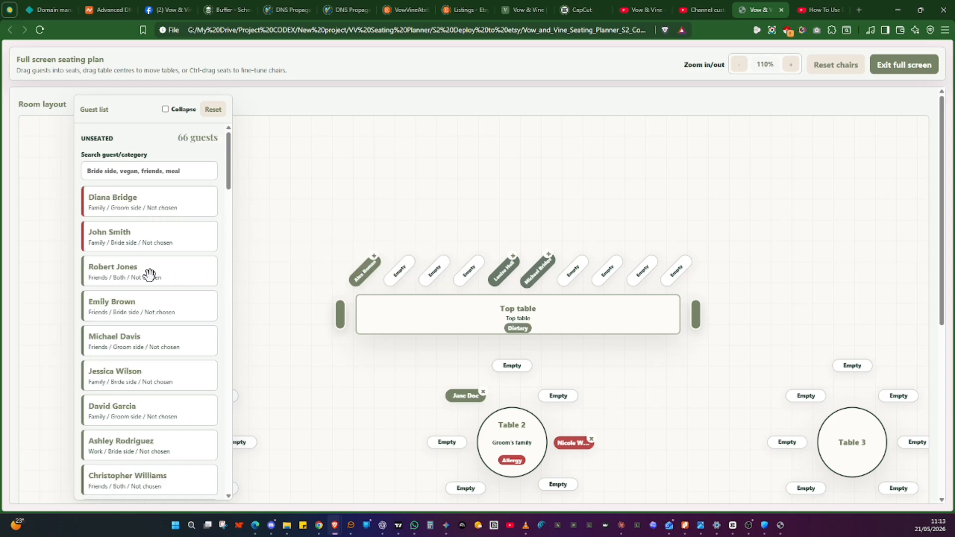
drag(147, 273, 677, 272)
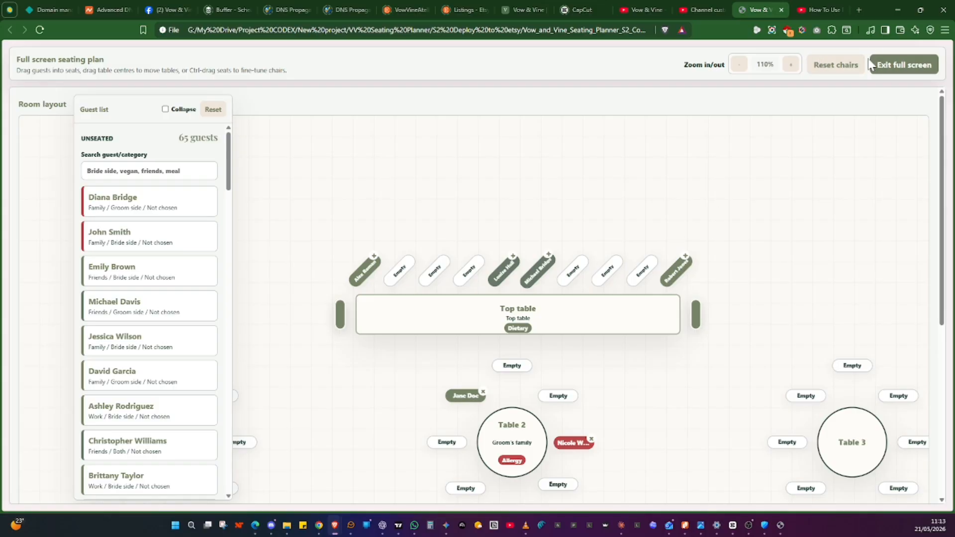
Reset the chairs and exit the full screen canvas
click(838, 66)
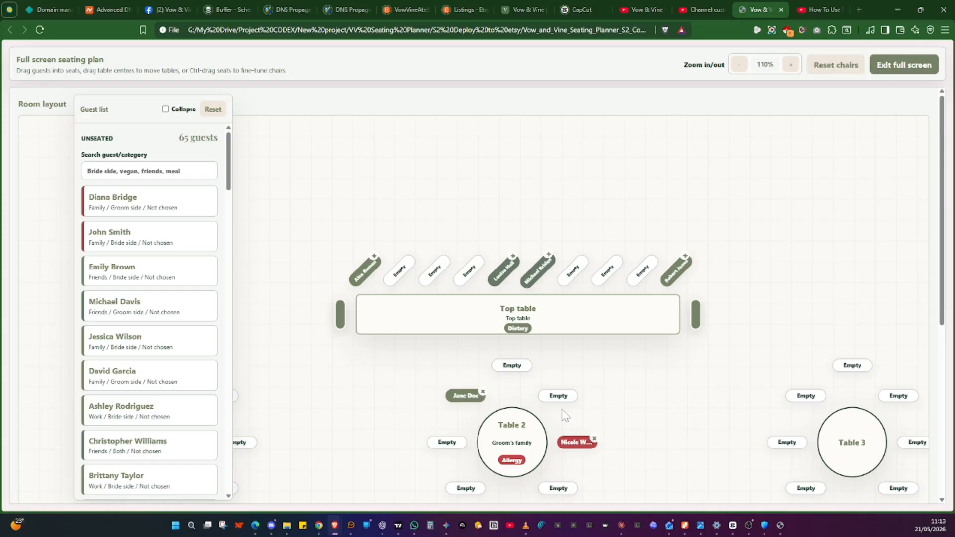
click(902, 74)
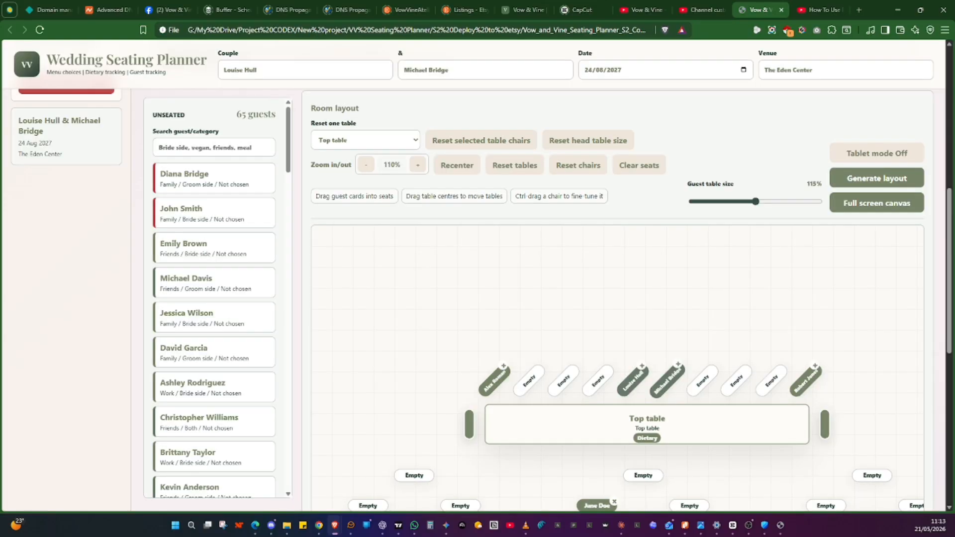
scroll(653, 177, down, 8)
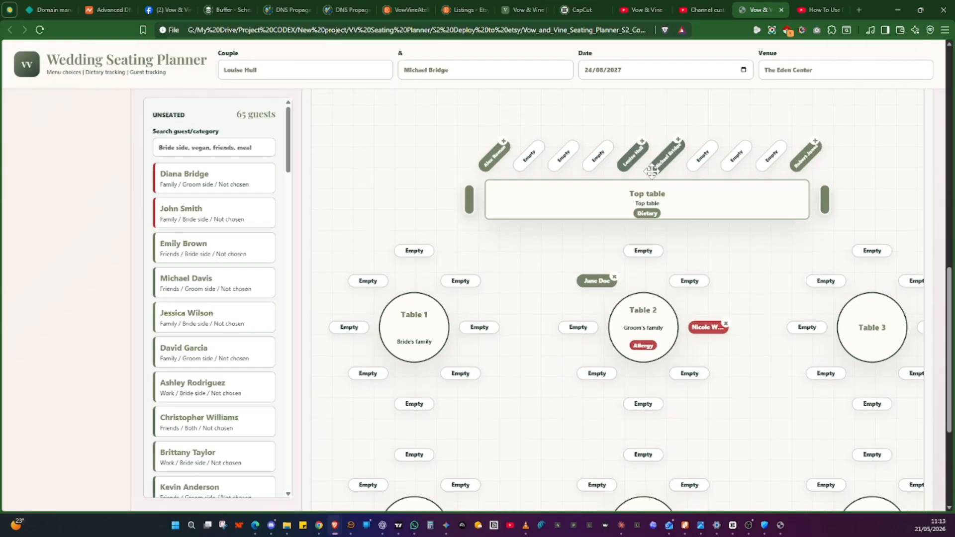
scroll(653, 171, up, 8)
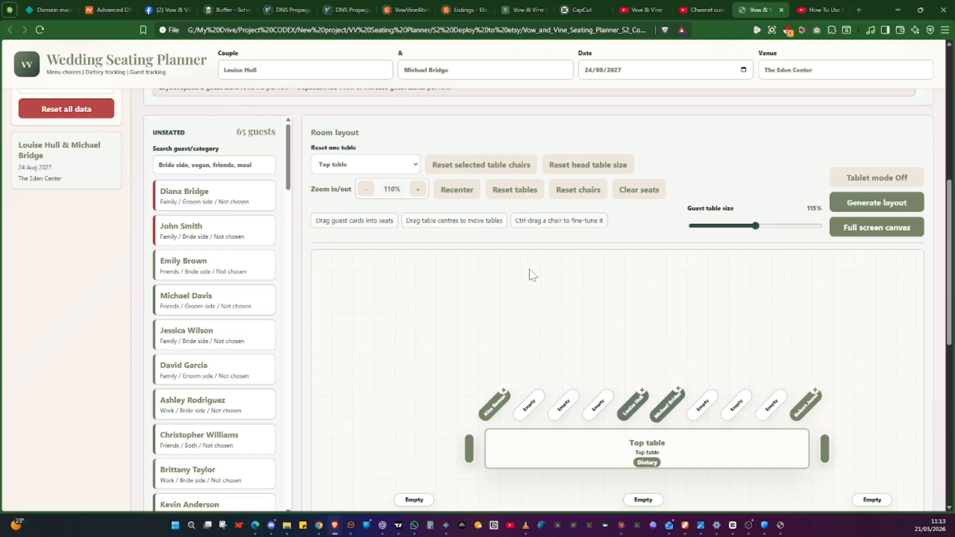
Scroll through the seating plan page to review the room layout canvas and the table label settings
scroll(584, 287, down, 1)
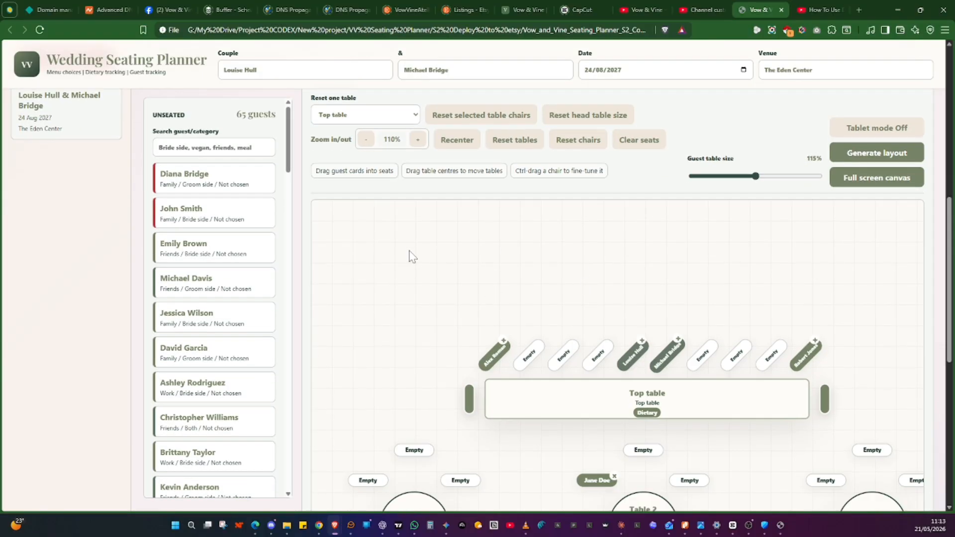
scroll(334, 289, up, 3)
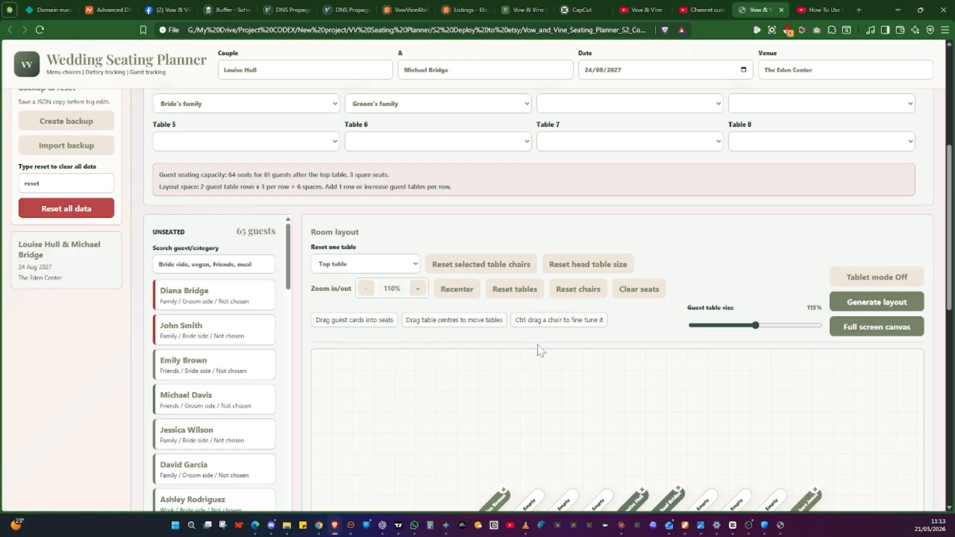
scroll(539, 351, down, 7)
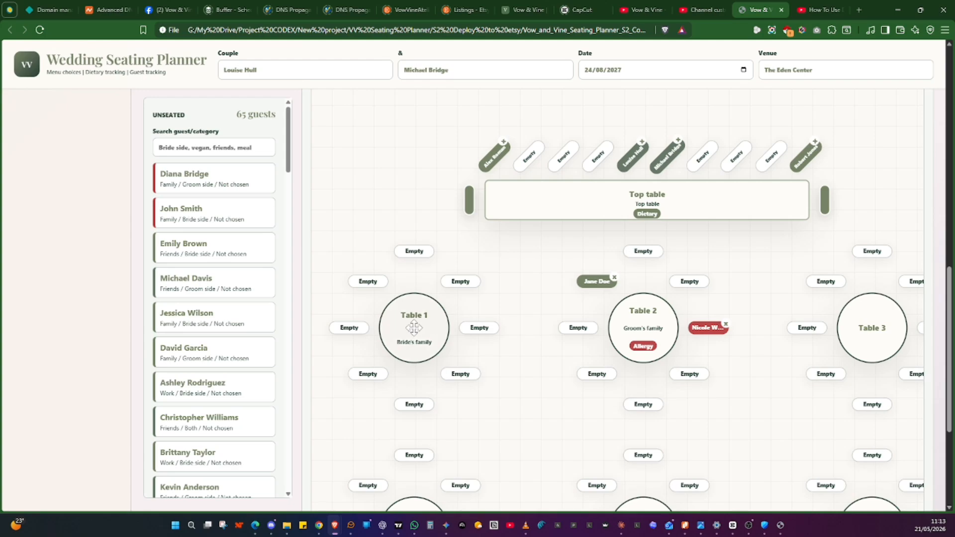
mouse_move(414, 327)
mouse_down()
mouse_move(405, 294)
mouse_move(411, 315)
mouse_move(435, 334)
mouse_move(490, 334)
mouse_move(401, 334)
mouse_move(414, 327)
mouse_up()
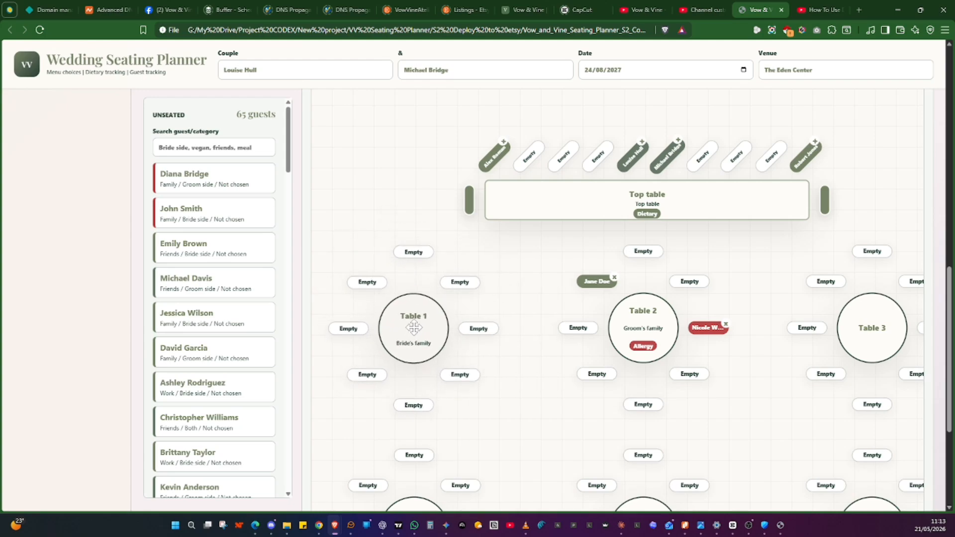
scroll(627, 276, up, 3)
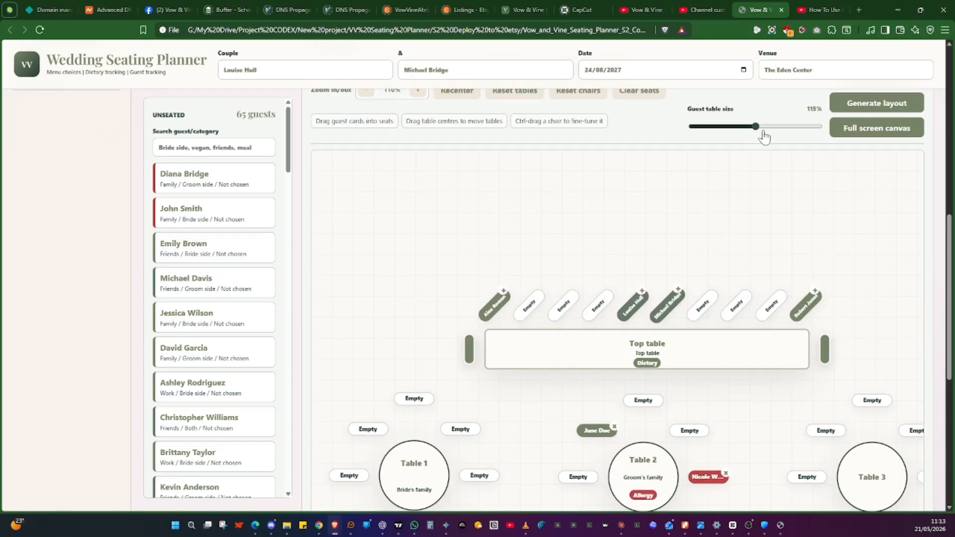
mouse_move(757, 133)
mouse_down()
mouse_move(785, 133)
mouse_move(756, 133)
mouse_up()
scroll(521, 219, up, 5)
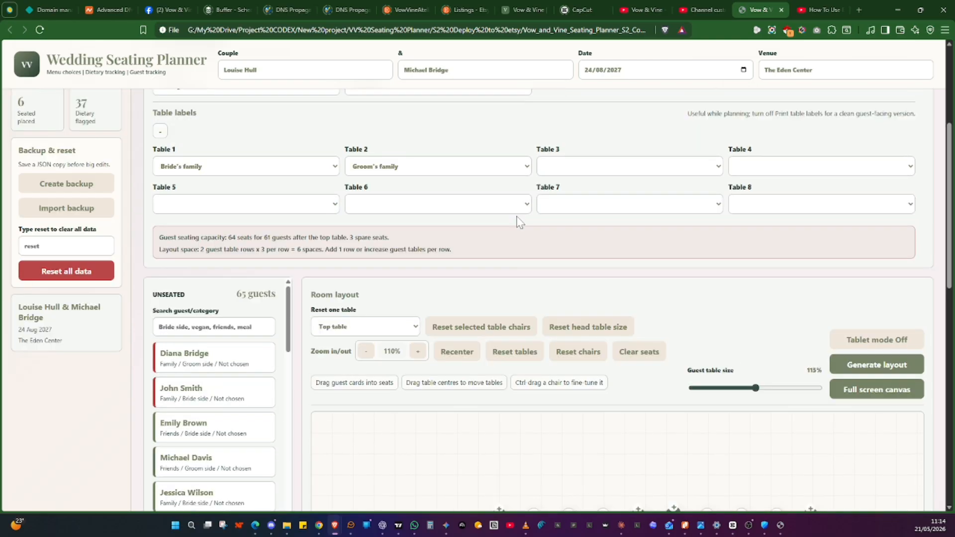
scroll(518, 221, up, 4)
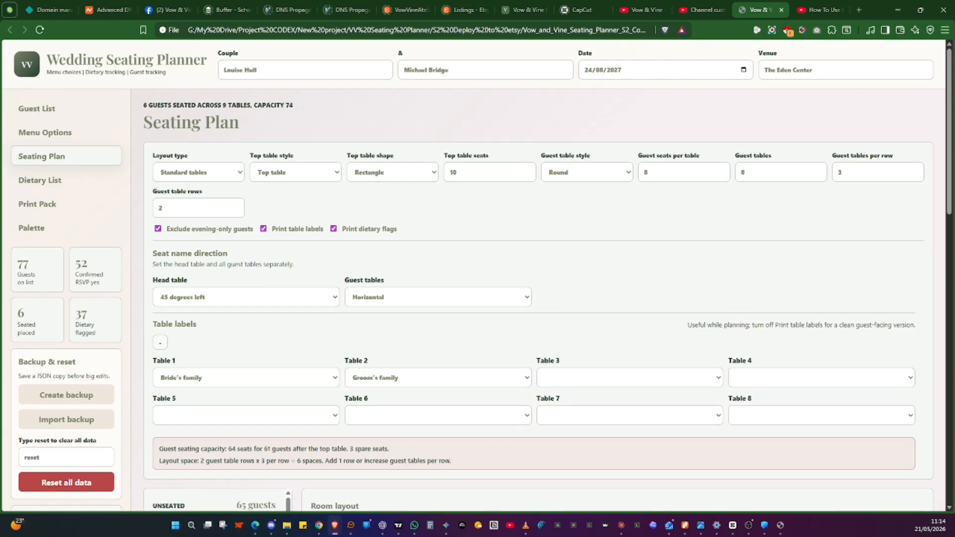
Open the Dietary List page and review the meal totals and guest notes
click(43, 183)
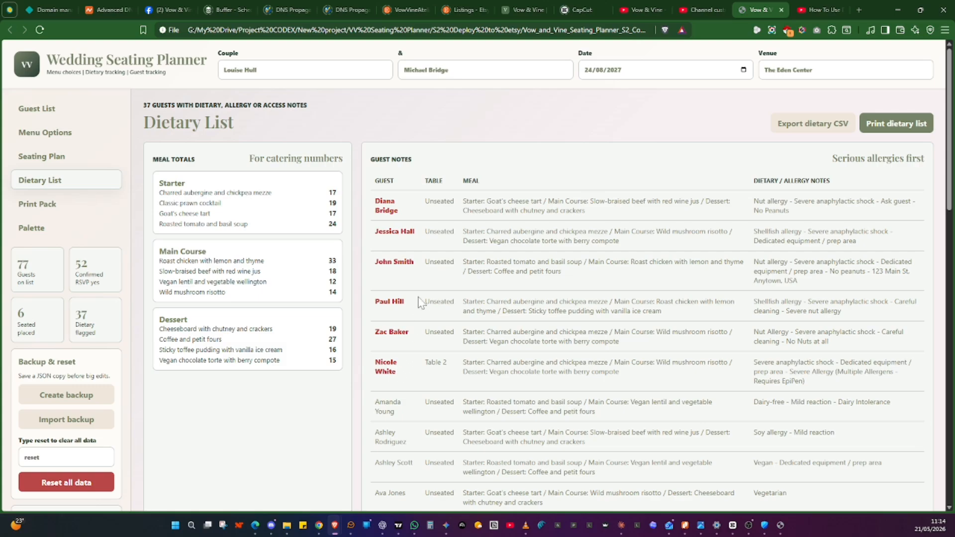
scroll(438, 276, down, 3)
scroll(438, 276, up, 3)
Preview the dietary list printout and cancel the print dialog
click(890, 127)
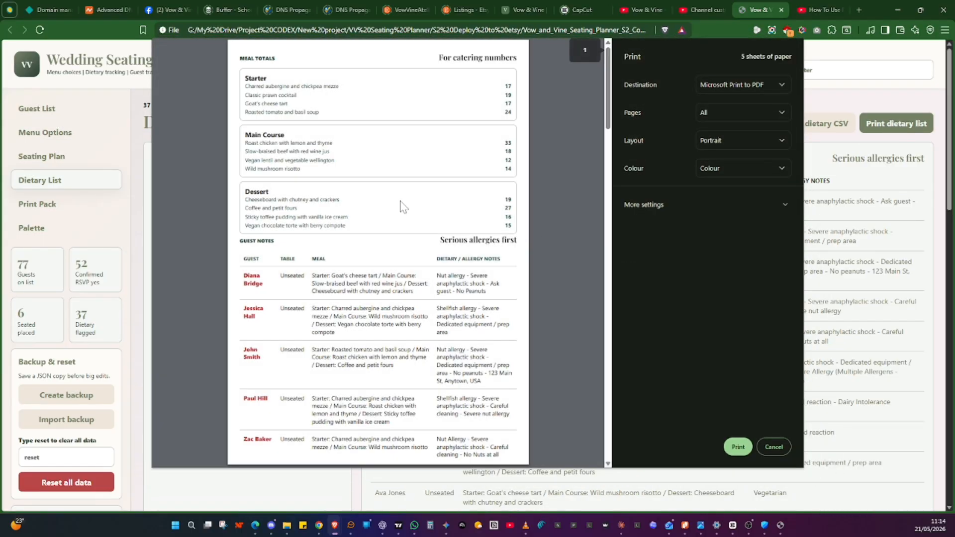
scroll(403, 206, down, 4)
click(776, 447)
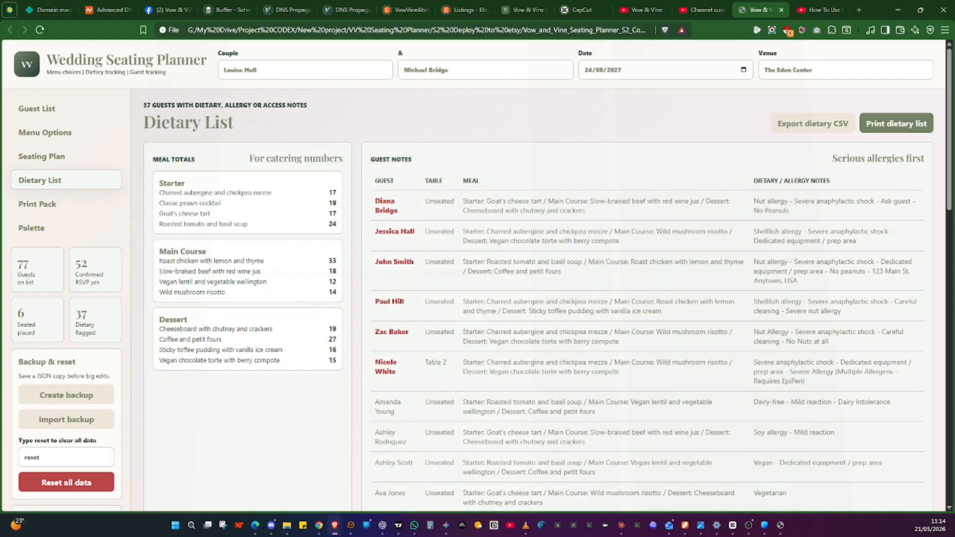
Scroll through the remaining guest notes on the dietary list
scroll(646, 298, down, 8)
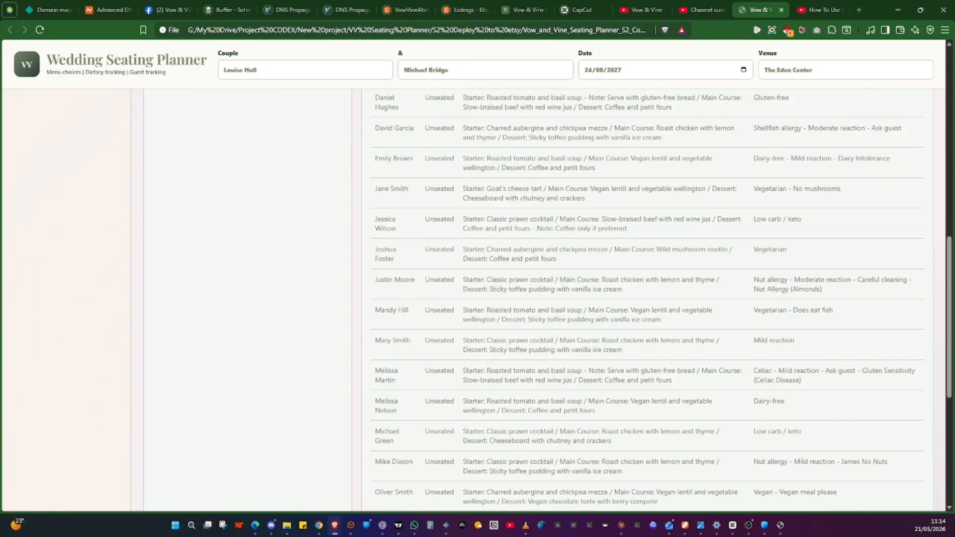
scroll(647, 299, up, 3)
scroll(646, 298, up, 6)
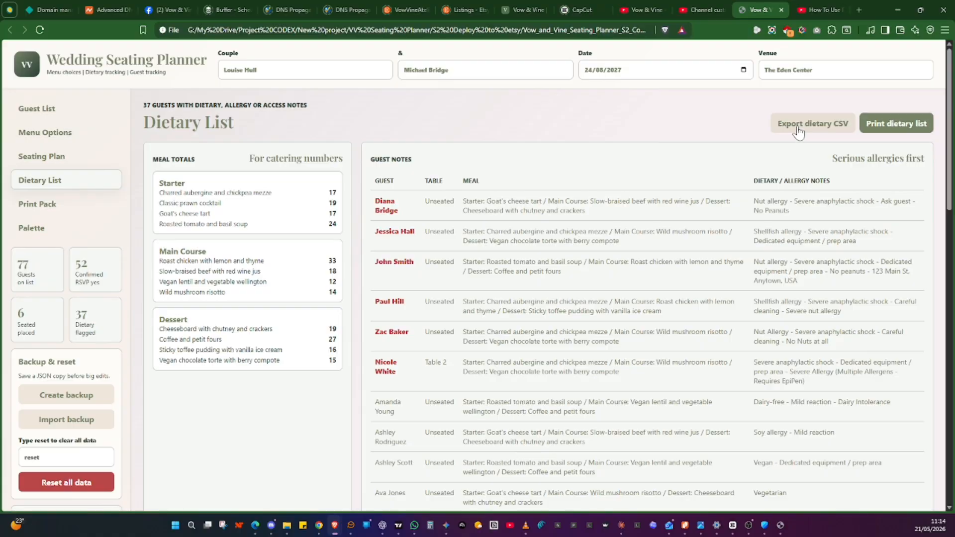
Open the Print Pack and toggle the dietary/allergy highlight on the layout off and back on
click(39, 204)
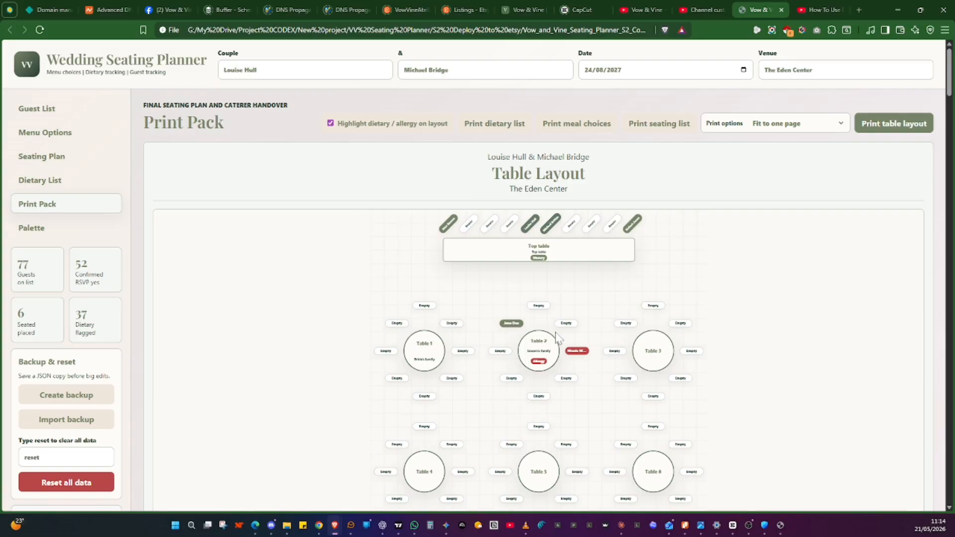
click(331, 124)
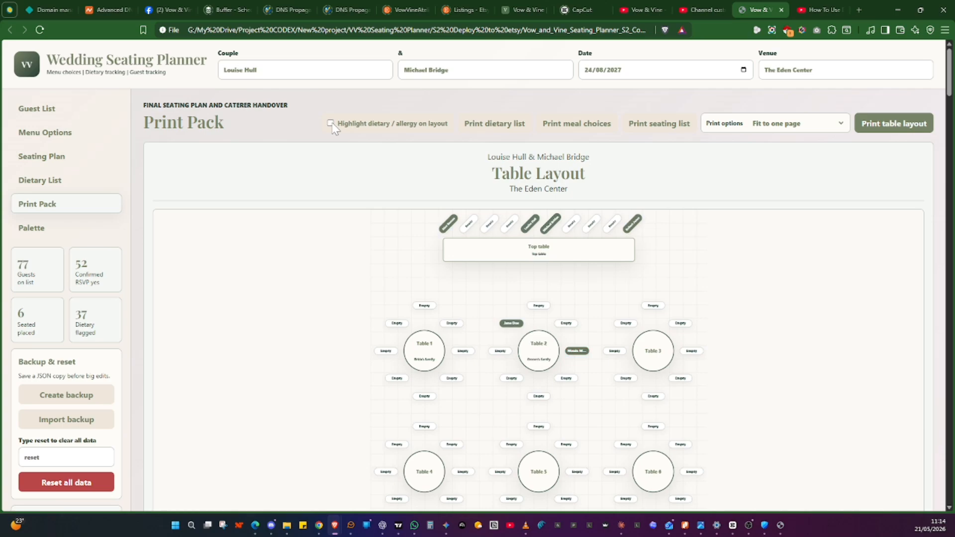
click(331, 124)
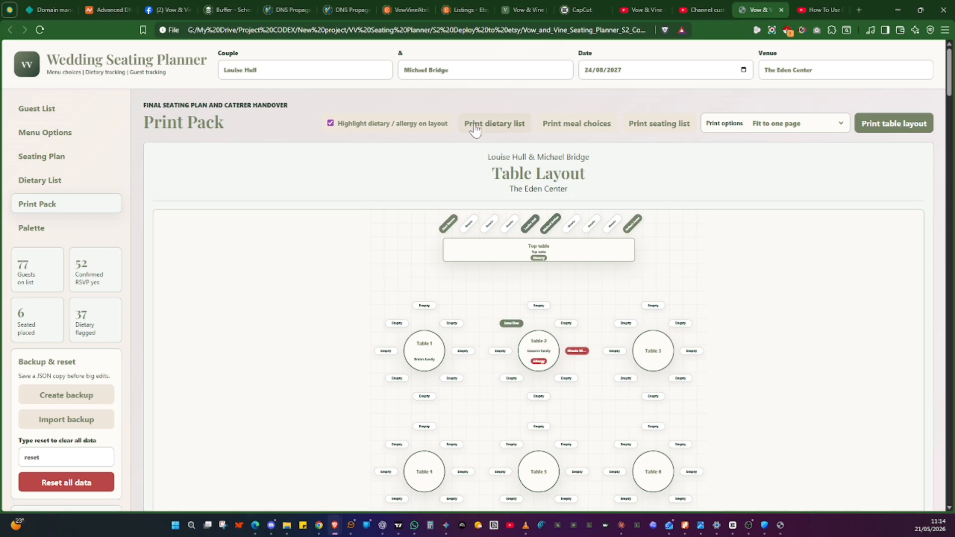
Preview the dietary list and meal choices printouts from the Print Pack, cancelling each print dialog
click(497, 123)
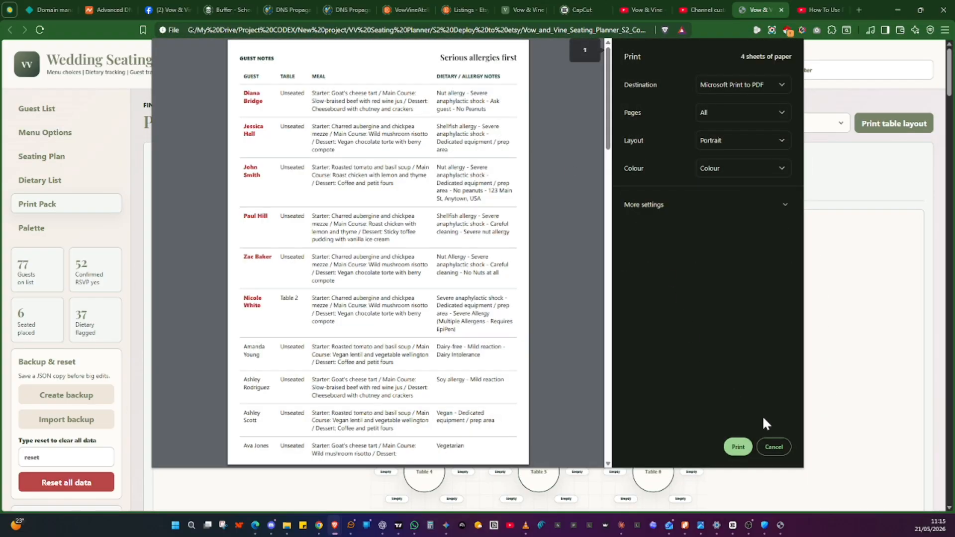
click(774, 445)
click(571, 129)
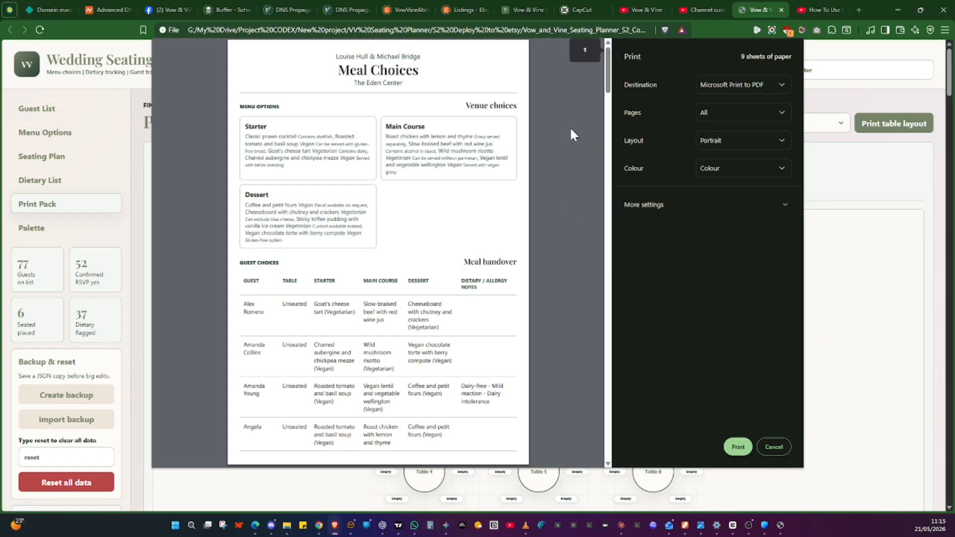
click(773, 447)
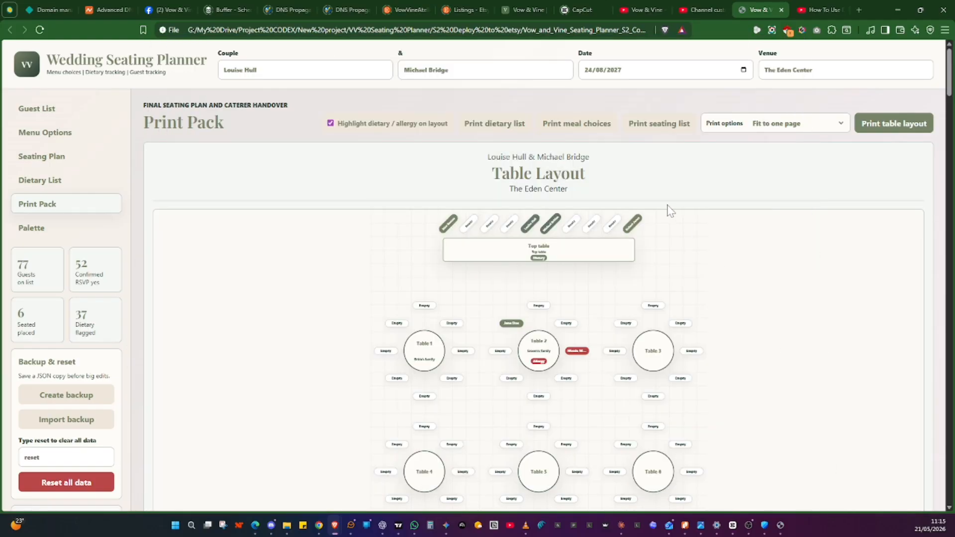
Preview the guest seating list and table layout printouts, cancelling each print dialog
click(654, 127)
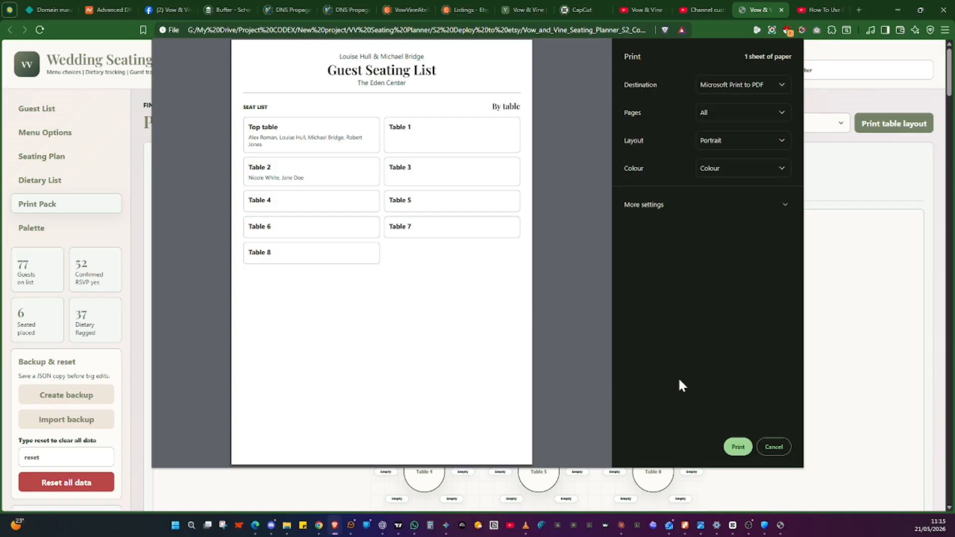
click(780, 447)
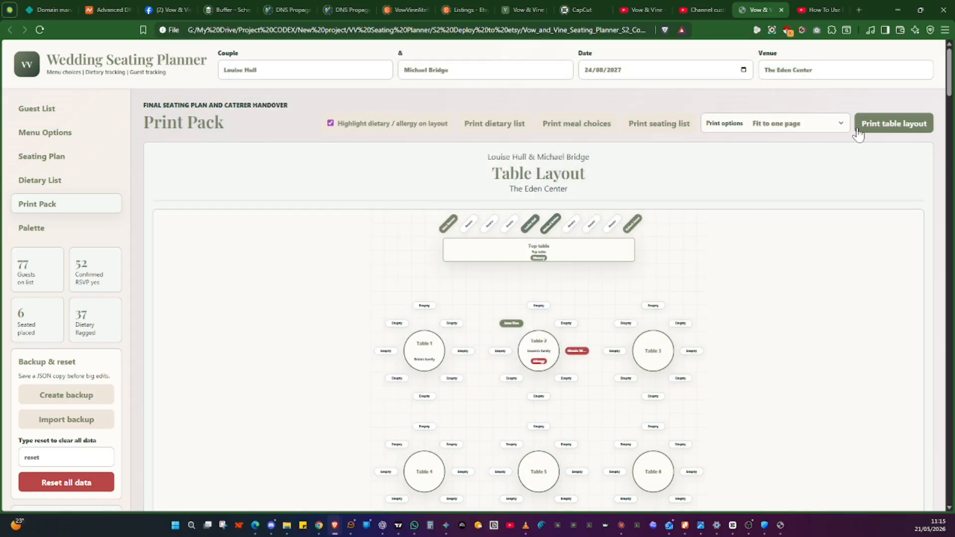
click(883, 132)
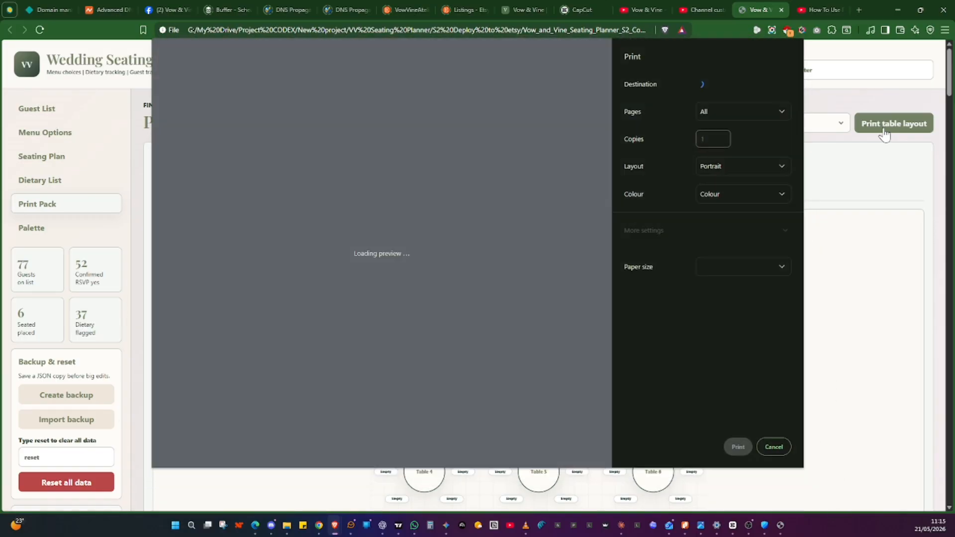
scroll(563, 233, down, 10)
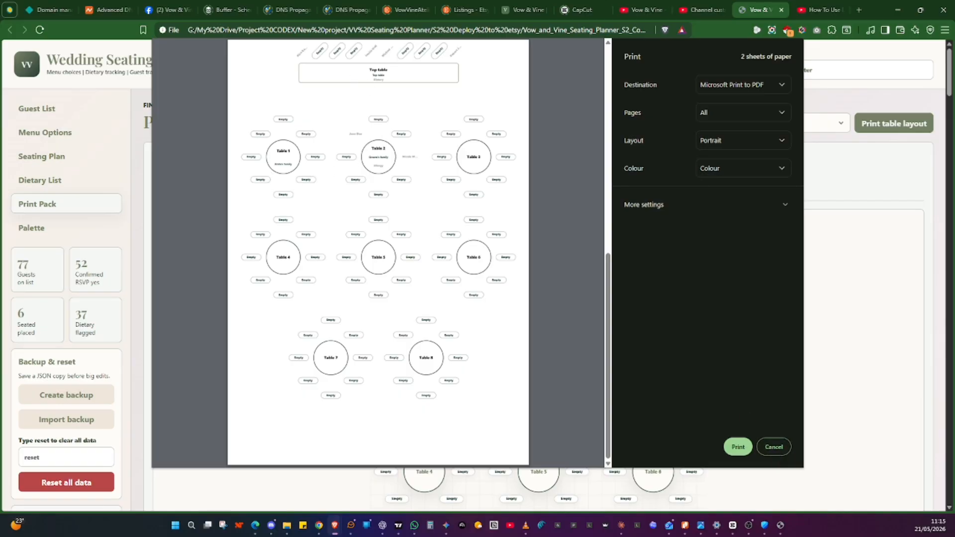
click(774, 447)
Scroll through the printable table layout on the Print Pack page
scroll(720, 301, down, 3)
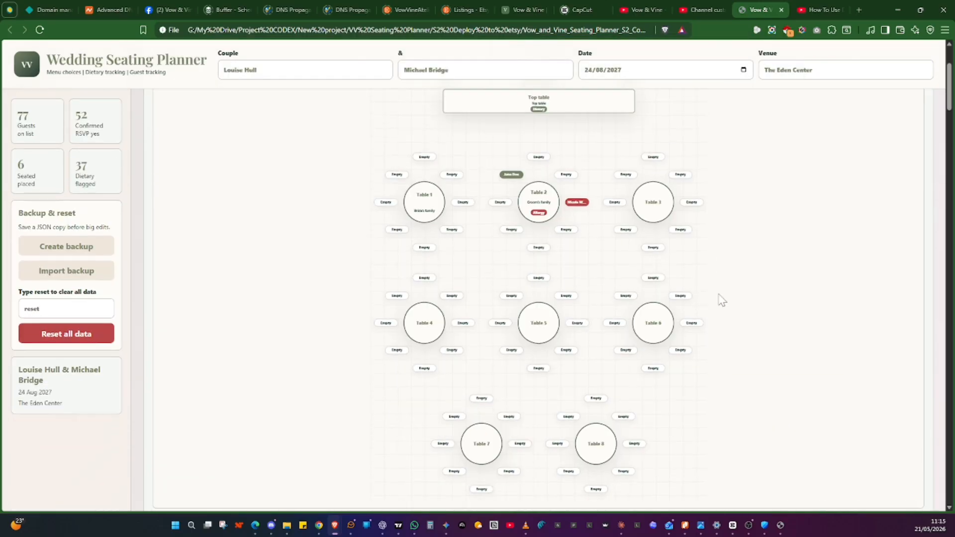
scroll(722, 301, up, 1)
scroll(721, 300, up, 2)
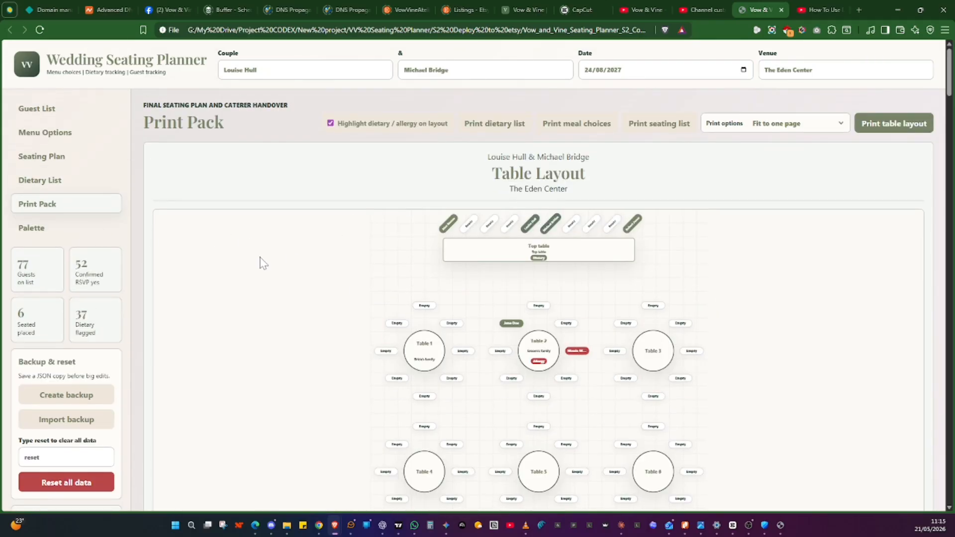
scroll(260, 263, down, 2)
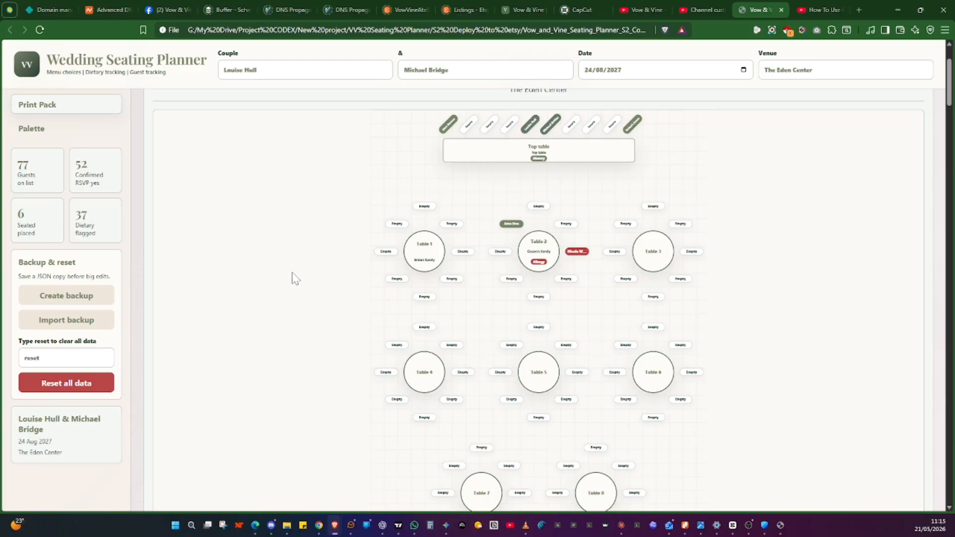